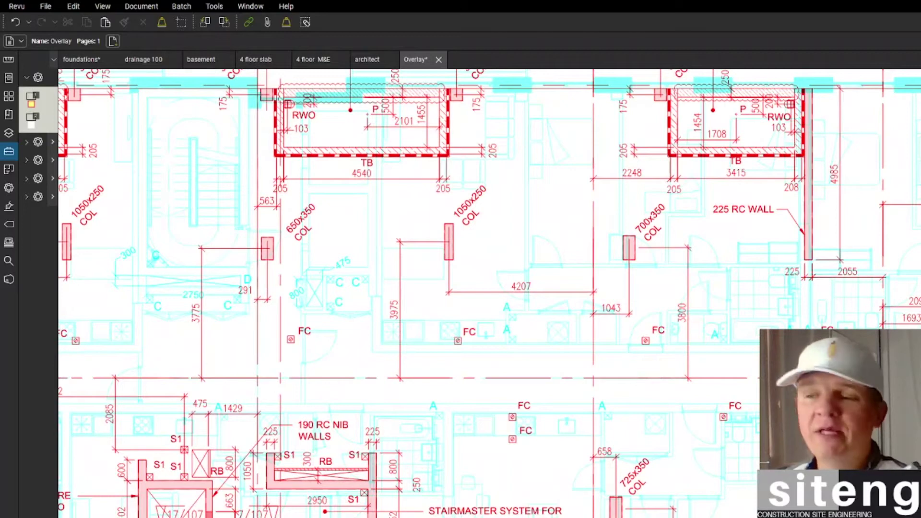
Examine the FC penetration in the doorway near the 700x350 column and compare it with the surrounding architectural layout
{"action": "scroll", "coordinate": [832, 337], "scroll_direction": "up", "scroll_amount": 3}
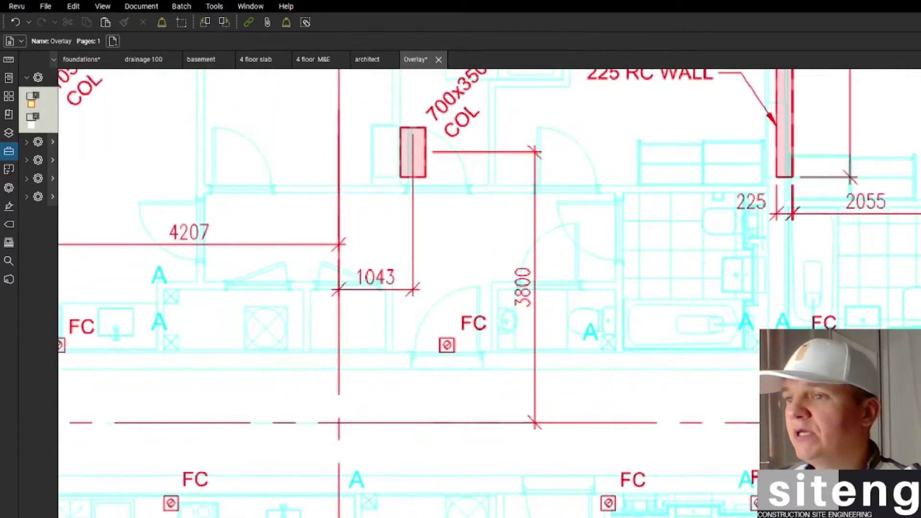
{"action": "scroll", "coordinate": [831, 288], "scroll_direction": "down", "scroll_amount": 2}
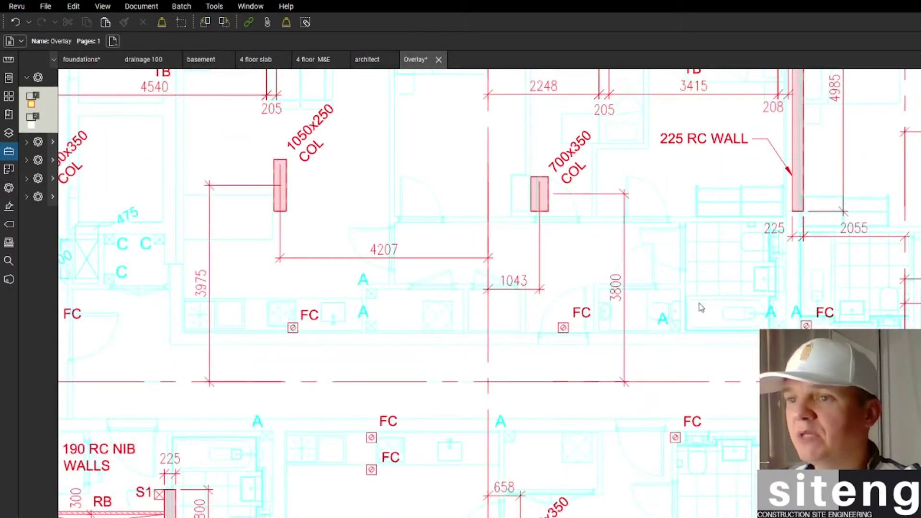
{"action": "scroll", "coordinate": [739, 298], "scroll_direction": "up", "scroll_amount": 3}
{"action": "scroll", "coordinate": [619, 331], "scroll_direction": "down", "scroll_amount": 1}
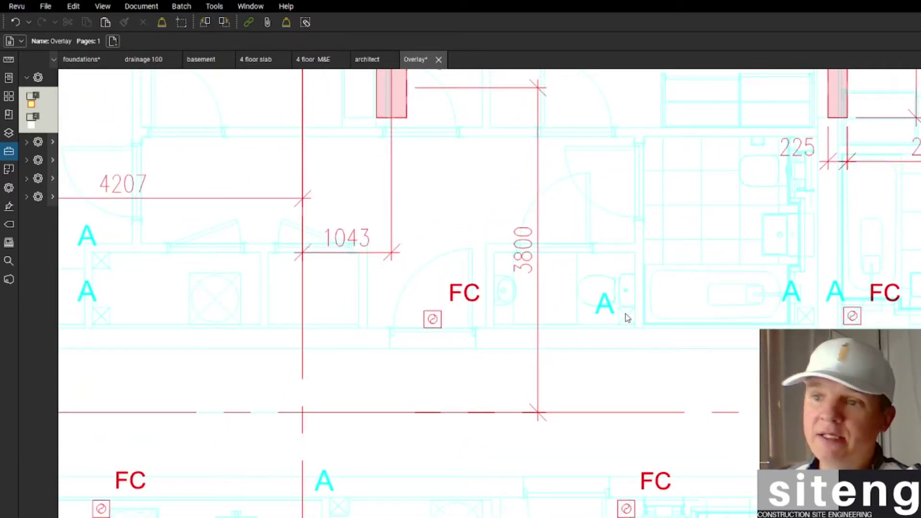
{"action": "scroll", "coordinate": [626, 314], "scroll_direction": "down", "scroll_amount": 2}
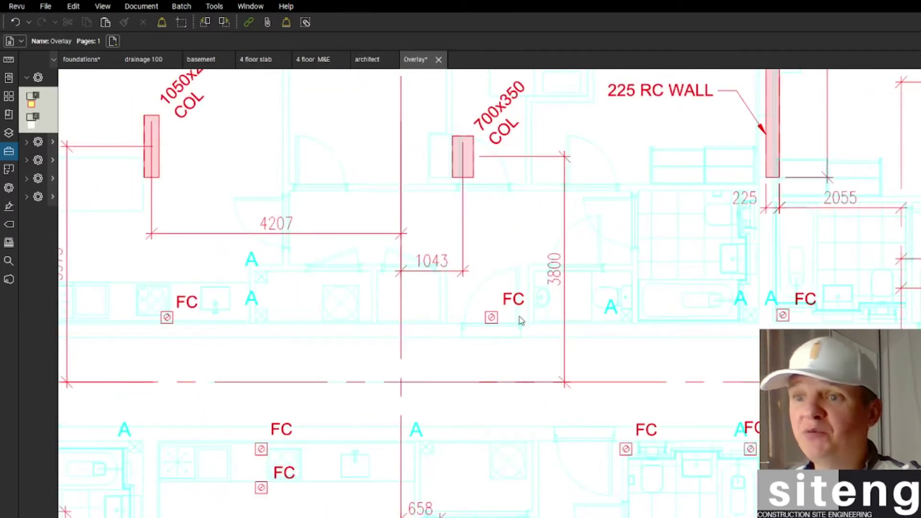
{"action": "scroll", "coordinate": [480, 331], "scroll_direction": "up", "scroll_amount": 3}
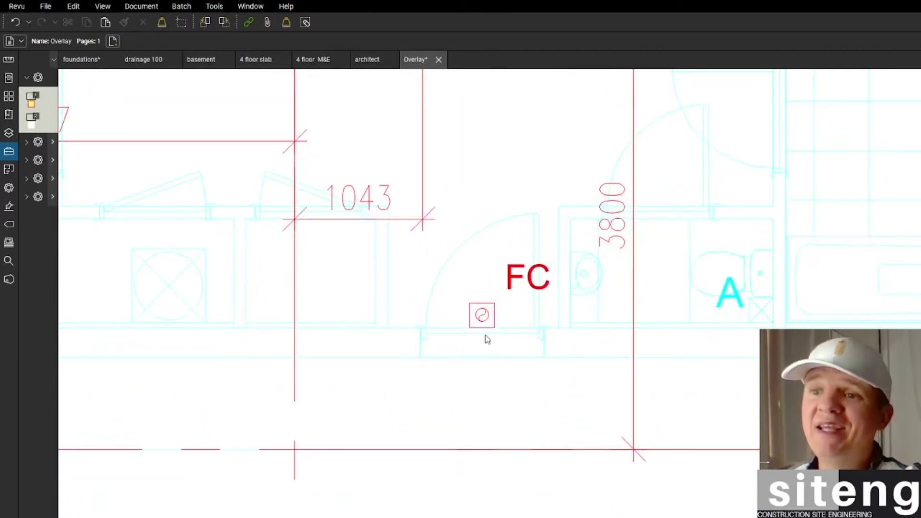
{"action": "scroll", "coordinate": [494, 331], "scroll_direction": "up", "scroll_amount": 1}
{"action": "scroll", "coordinate": [502, 311], "scroll_direction": "down", "scroll_amount": 4}
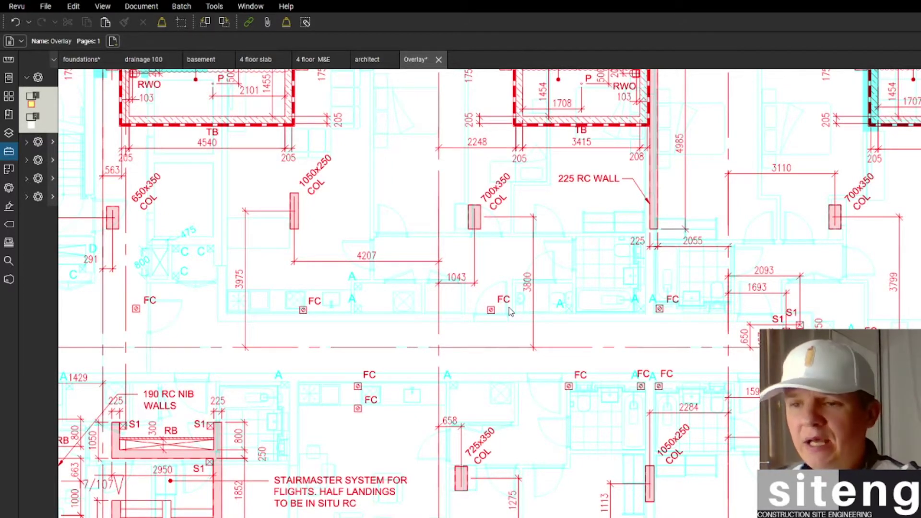
Draw a red-outlined, yellow-filled rectangle around the FC penetration in the doorway below the 700x350 column
{"action": "scroll", "coordinate": [485, 314], "scroll_direction": "up", "scroll_amount": 3}
{"action": "key", "text": "r"}
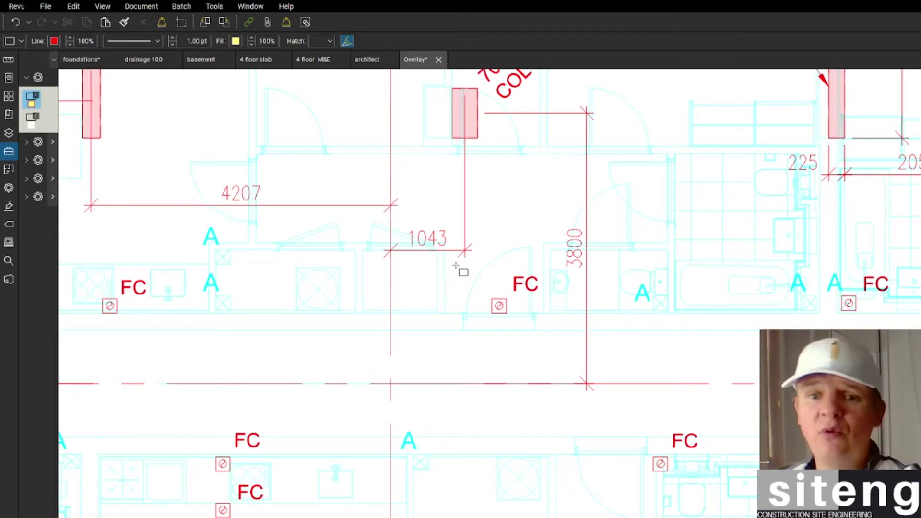
{"action": "left_click_drag", "start_coordinate": [456, 265], "coordinate": [575, 365]}
{"action": "scroll", "coordinate": [579, 364], "scroll_direction": "down", "scroll_amount": 5}
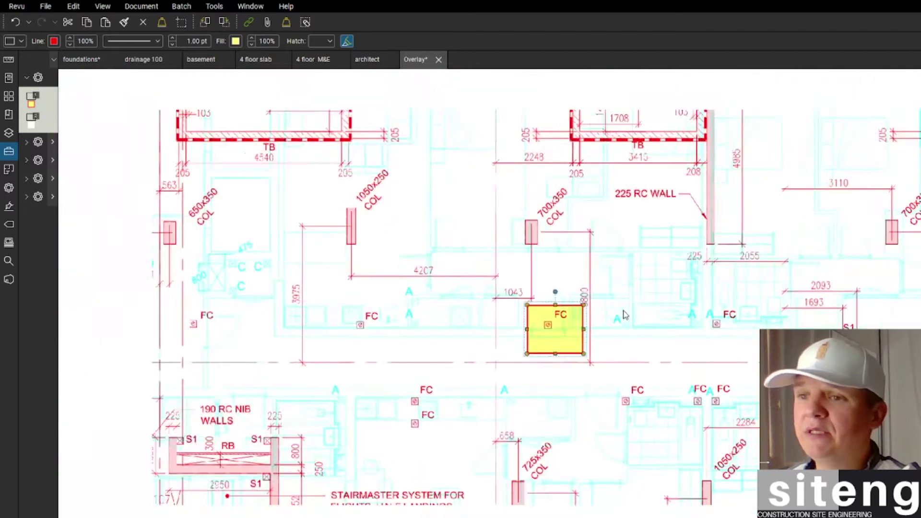
{"action": "scroll", "coordinate": [556, 357], "scroll_direction": "up", "scroll_amount": 4}
{"action": "left_click", "coordinate": [547, 354]}
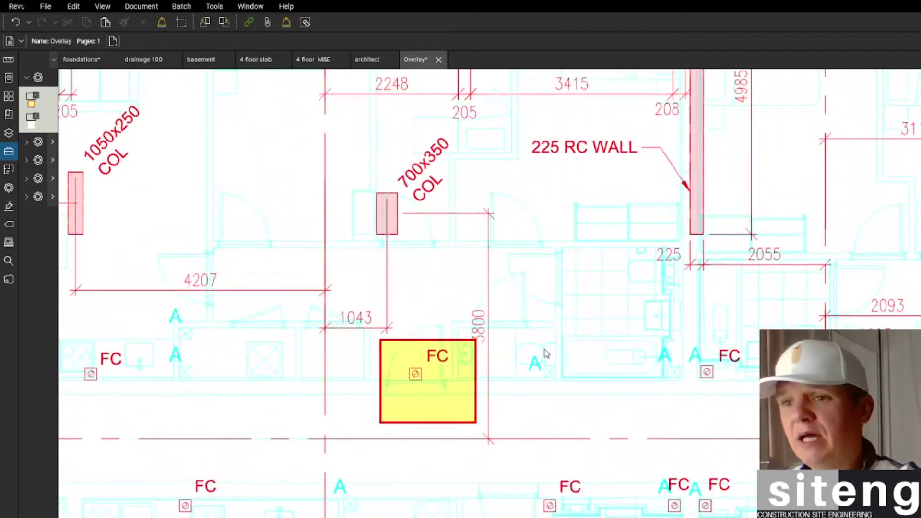
Add an arrow from the yellow rectangle's corner to the 225 RC wall, with a text box reading "please confirm position of the penetration"
{"action": "key", "text": "q"}
{"action": "left_click", "coordinate": [480, 331]}
{"action": "scroll", "coordinate": [576, 223], "scroll_direction": "down", "scroll_amount": 2}
{"action": "left_click_drag", "start_coordinate": [578, 224], "coordinate": [842, 346]}
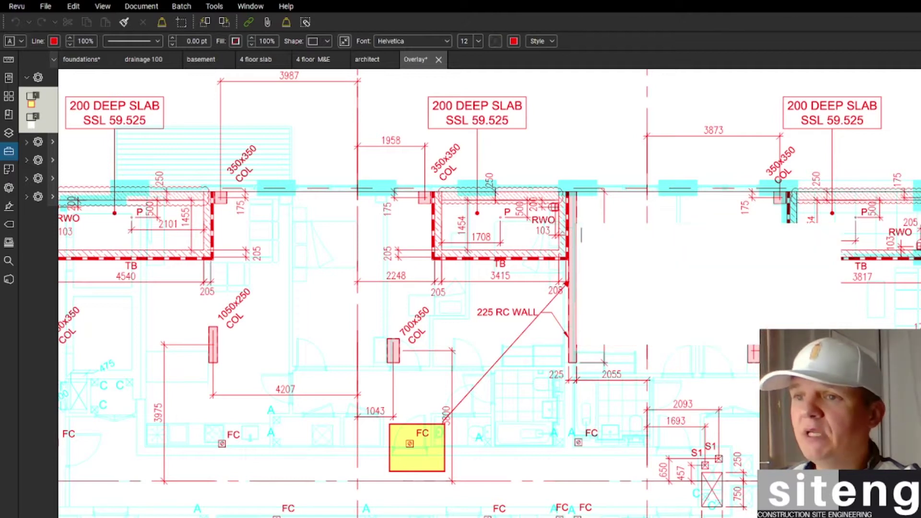
{"action": "type", "text": "please co"}
{"action": "type", "text": "nfirm"}
{"action": "type", "text": " position"}
{"action": "type", "text": " of the pen"}
{"action": "type", "text": "etration"}
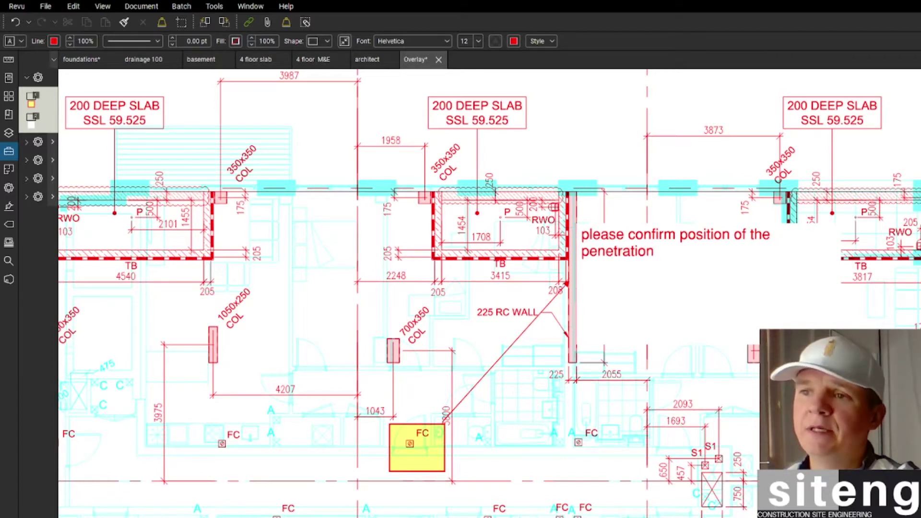
{"action": "key", "text": "Escape"}
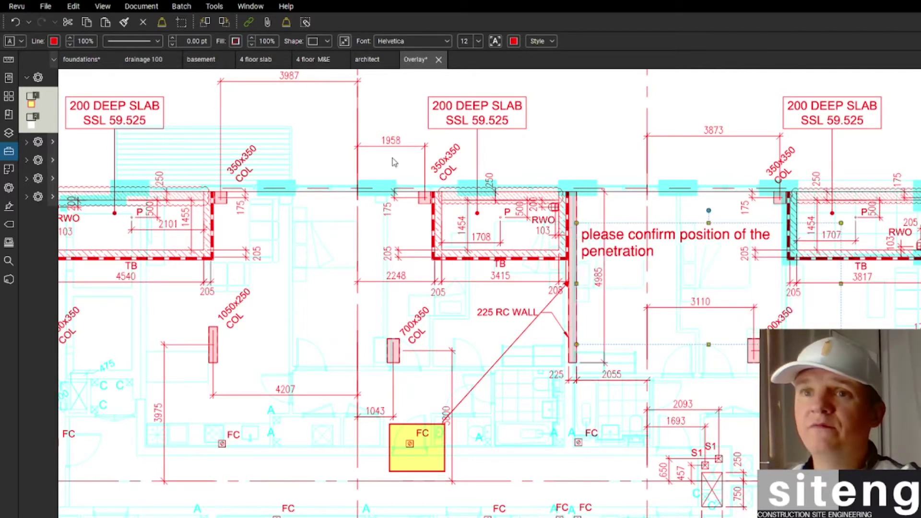
Fill the note's text box with white and set its font size to 22
{"action": "left_click", "coordinate": [235, 41]}
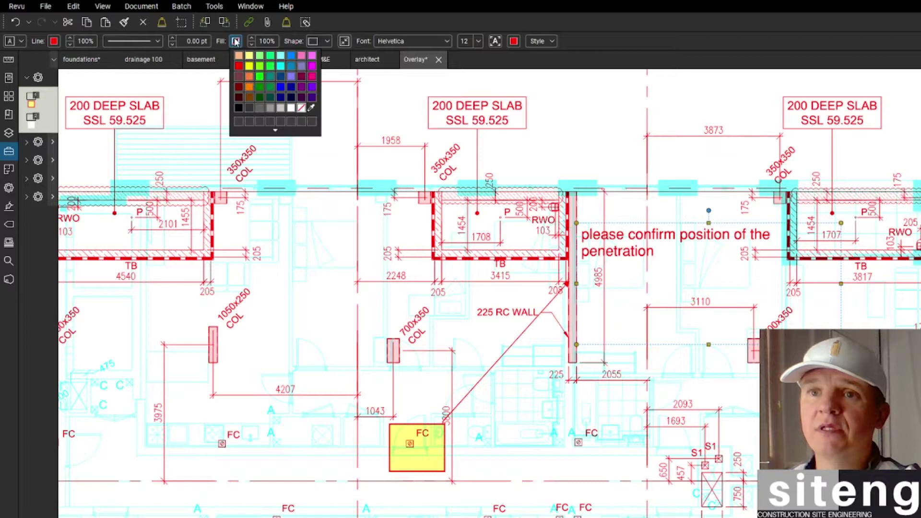
{"action": "left_click", "coordinate": [291, 108]}
{"action": "left_click", "coordinate": [479, 41]}
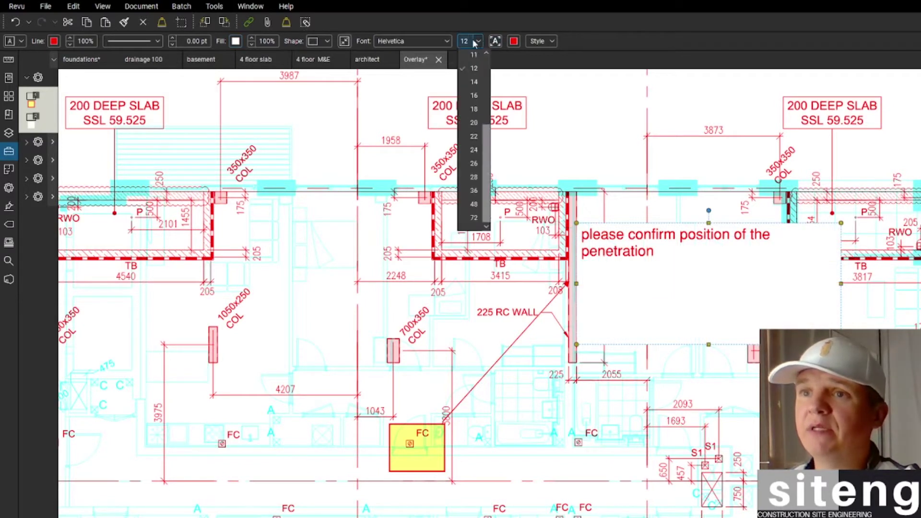
{"action": "left_click", "coordinate": [473, 138]}
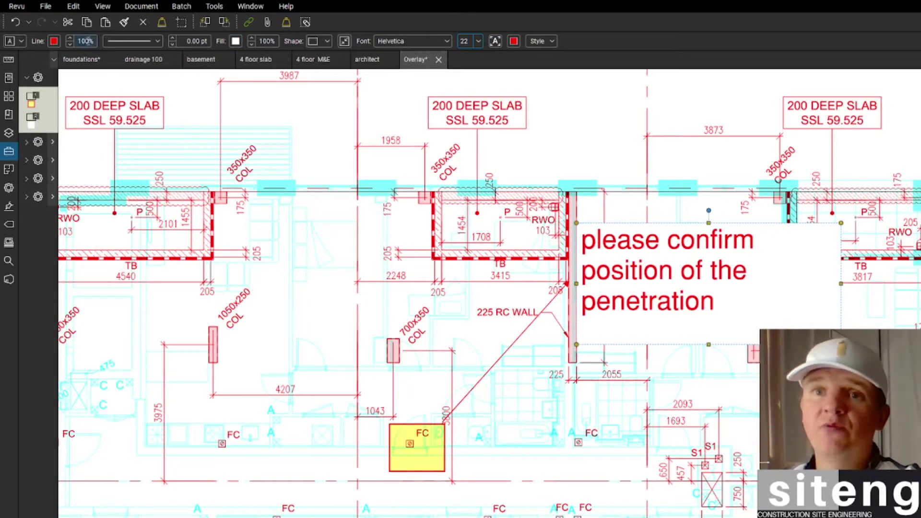
Give the note's text box a thick black border
{"action": "left_click", "coordinate": [54, 41]}
{"action": "left_click", "coordinate": [171, 39]}
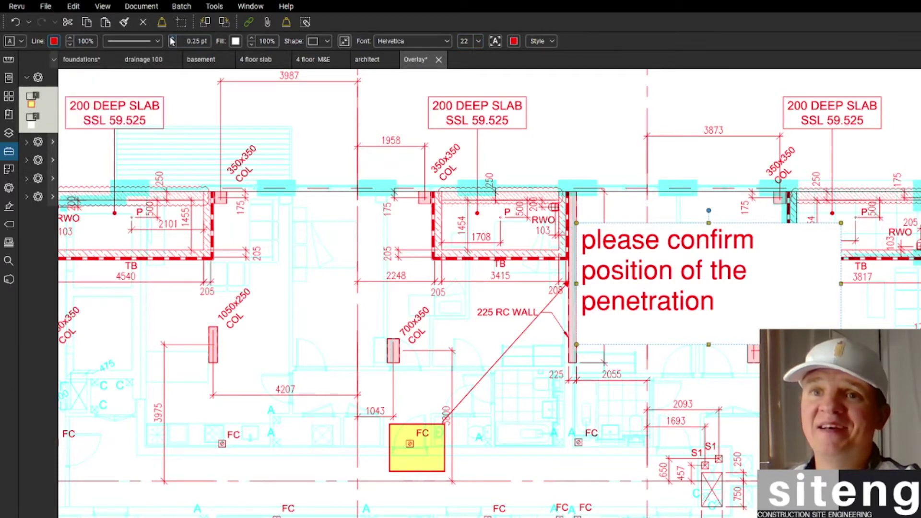
{"action": "left_click", "coordinate": [54, 41]}
{"action": "left_click", "coordinate": [58, 107]}
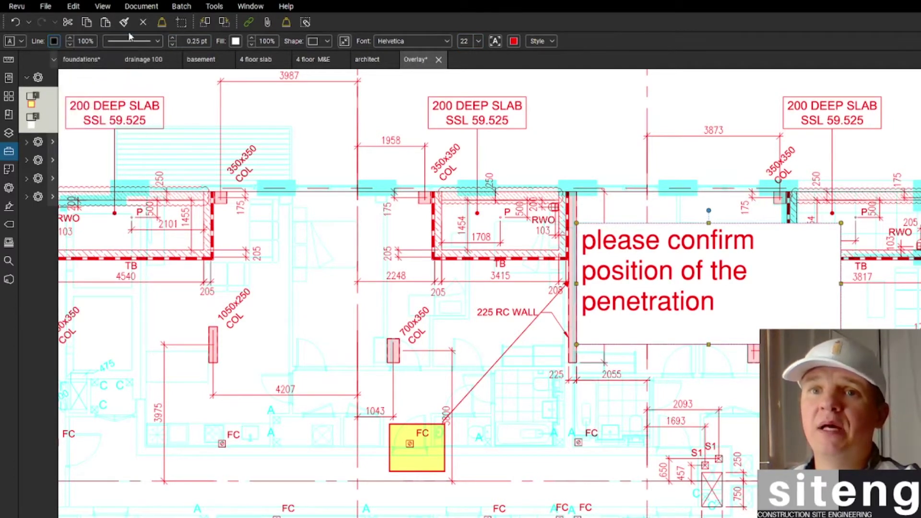
{"action": "left_click", "coordinate": [173, 39]}
{"action": "left_click", "coordinate": [171, 38]}
{"action": "left_click", "coordinate": [172, 38]}
{"action": "left_click", "coordinate": [172, 38]}
{"action": "left_click", "coordinate": [172, 39]}
{"action": "left_click", "coordinate": [172, 38]}
{"action": "left_click", "coordinate": [172, 38]}
{"action": "left_click", "coordinate": [530, 303]}
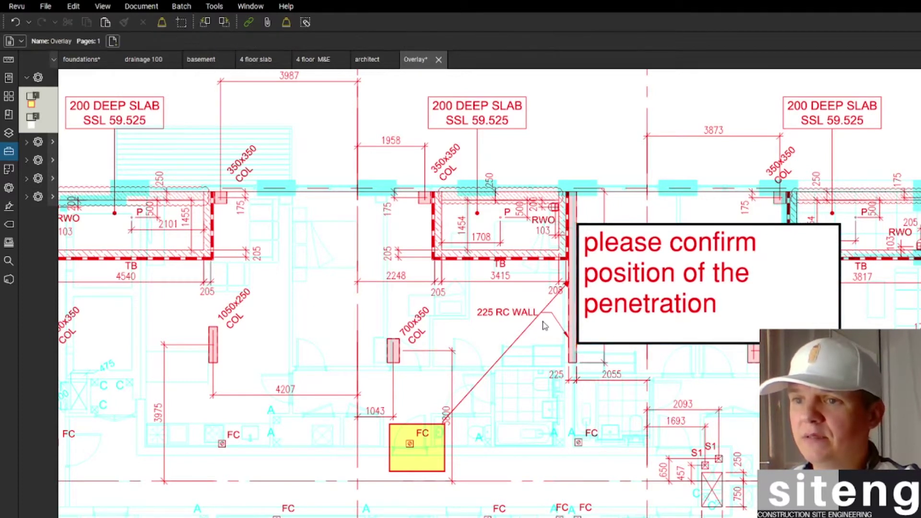
Move the arrow's head lower beside the note and set the arrow's line weight to 2.25 pt
{"action": "left_click", "coordinate": [551, 304]}
{"action": "left_click_drag", "start_coordinate": [568, 283], "coordinate": [563, 318]}
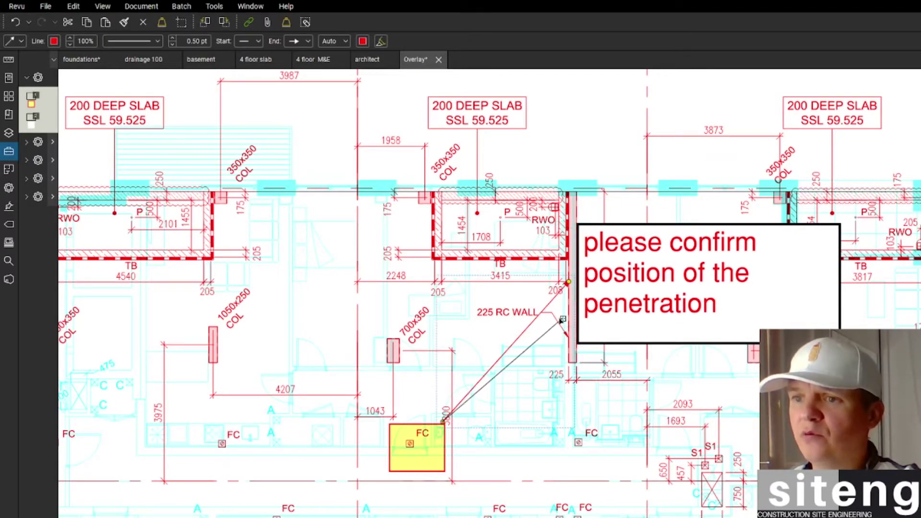
{"action": "left_click", "coordinate": [173, 38]}
{"action": "left_click", "coordinate": [173, 39]}
{"action": "left_click", "coordinate": [173, 39]}
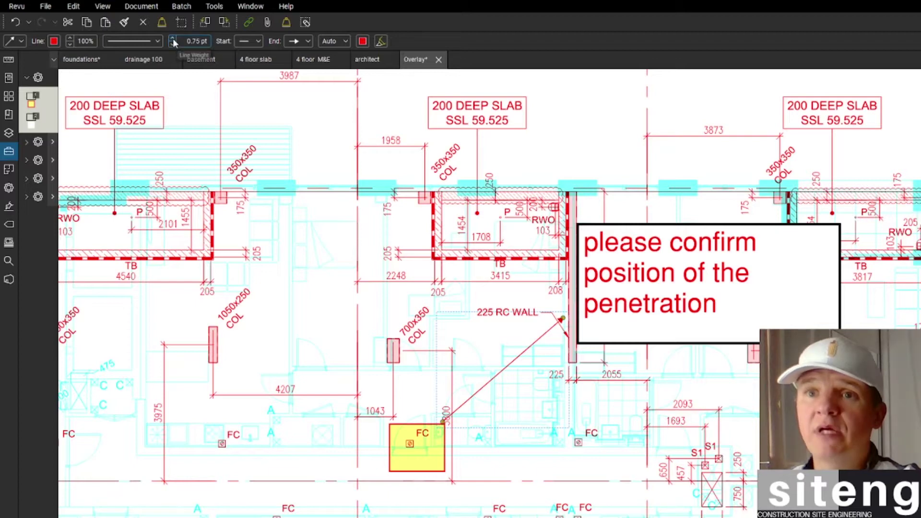
{"action": "left_click", "coordinate": [173, 39]}
{"action": "left_click", "coordinate": [173, 39]}
{"action": "left_click", "coordinate": [173, 39]}
{"action": "left_click", "coordinate": [173, 38]}
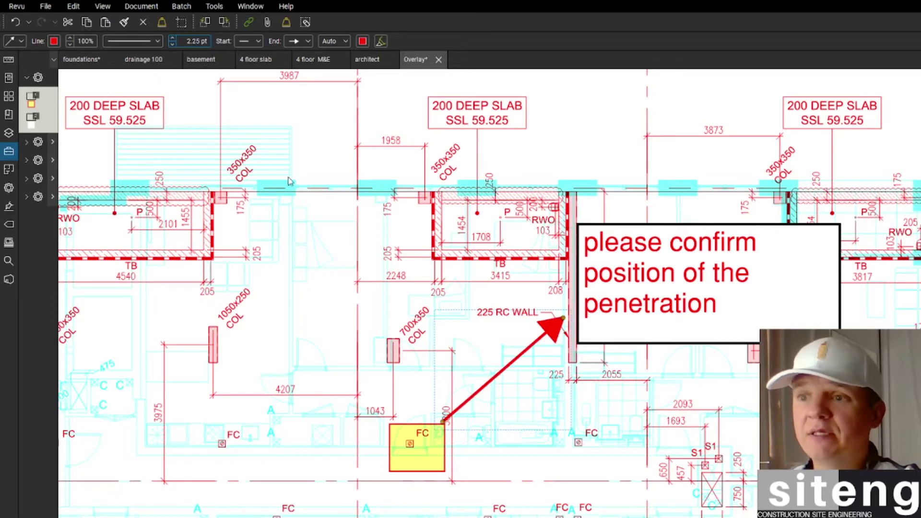
{"action": "left_click", "coordinate": [530, 304]}
Review the highlighted penetration, its arrow and the note in the context of the surrounding floor plan
{"action": "scroll", "coordinate": [530, 303], "scroll_direction": "down", "scroll_amount": 3}
{"action": "scroll", "coordinate": [530, 303], "scroll_direction": "up", "scroll_amount": 1}
{"action": "scroll", "coordinate": [530, 303], "scroll_direction": "up", "scroll_amount": 1}
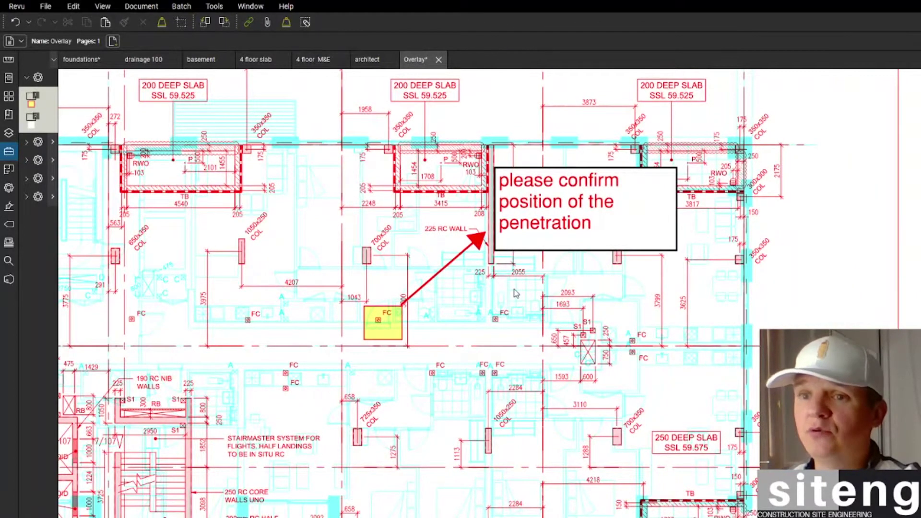
{"action": "scroll", "coordinate": [383, 323], "scroll_direction": "up", "scroll_amount": 2}
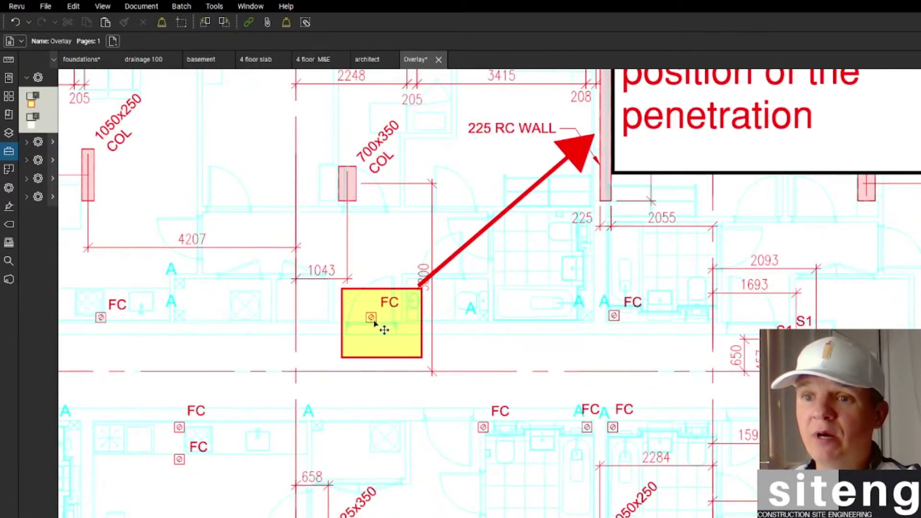
{"action": "scroll", "coordinate": [512, 304], "scroll_direction": "down", "scroll_amount": 2}
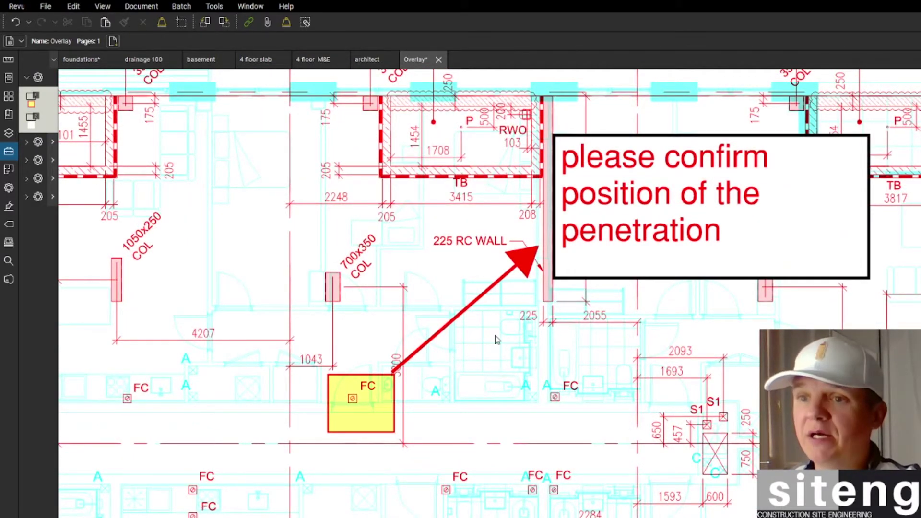
{"action": "scroll", "coordinate": [442, 242], "scroll_direction": "down", "scroll_amount": 1}
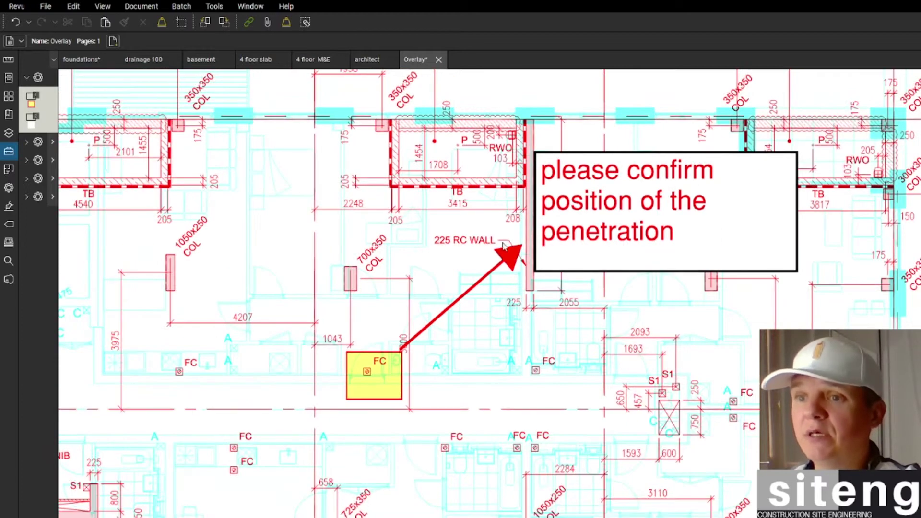
{"action": "scroll", "coordinate": [522, 365], "scroll_direction": "down", "scroll_amount": 1}
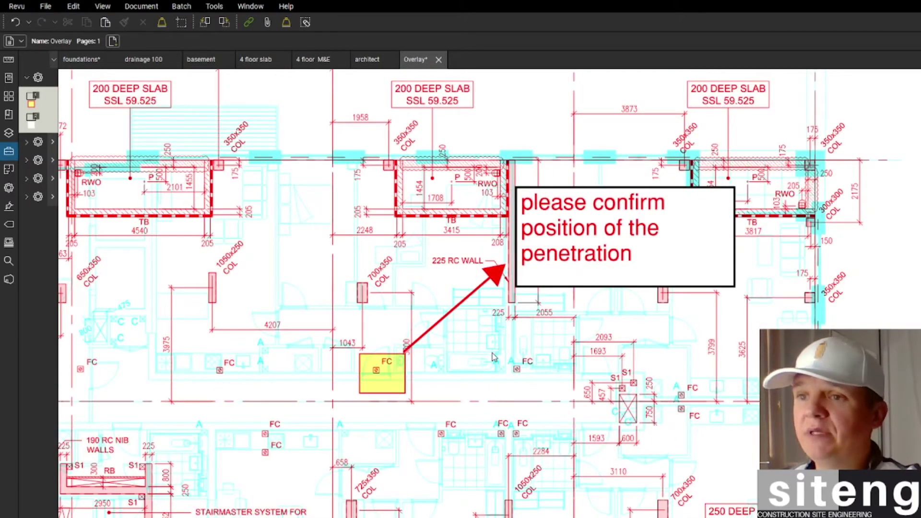
{"action": "scroll", "coordinate": [510, 325], "scroll_direction": "up", "scroll_amount": 1}
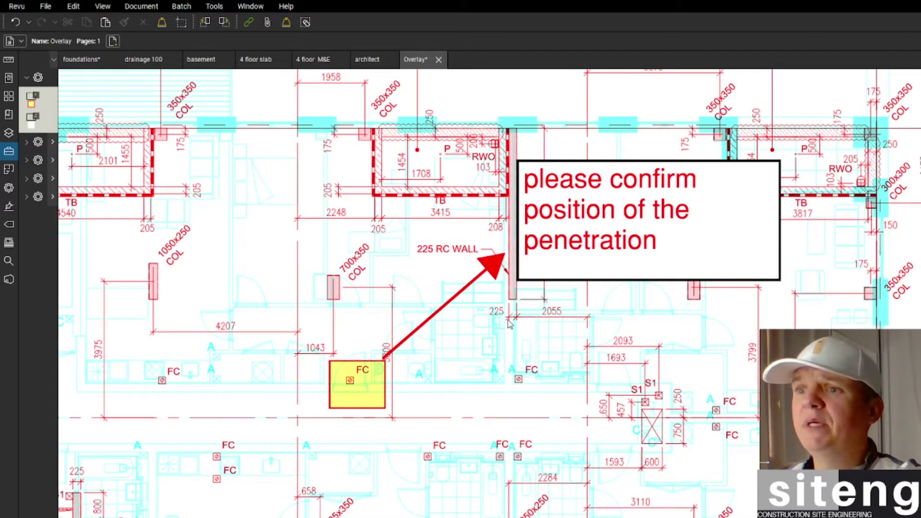
{"action": "scroll", "coordinate": [389, 390], "scroll_direction": "up", "scroll_amount": 1}
{"action": "scroll", "coordinate": [476, 347], "scroll_direction": "down", "scroll_amount": 4}
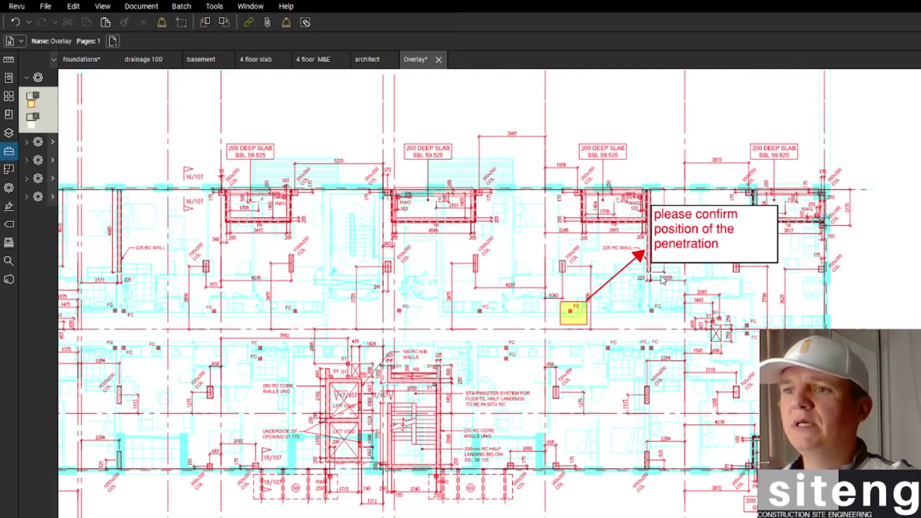
{"action": "scroll", "coordinate": [664, 280], "scroll_direction": "up", "scroll_amount": 2}
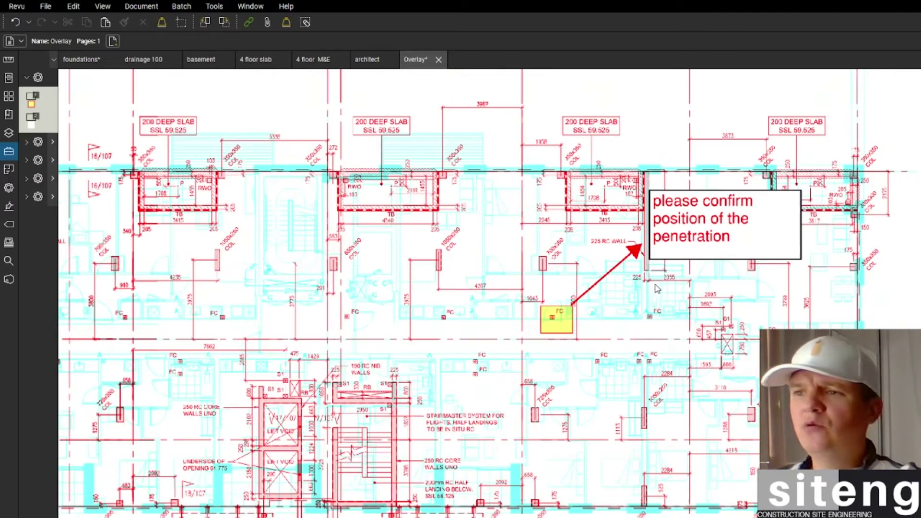
{"action": "left_click_drag", "start_coordinate": [657, 288], "coordinate": [609, 291]}
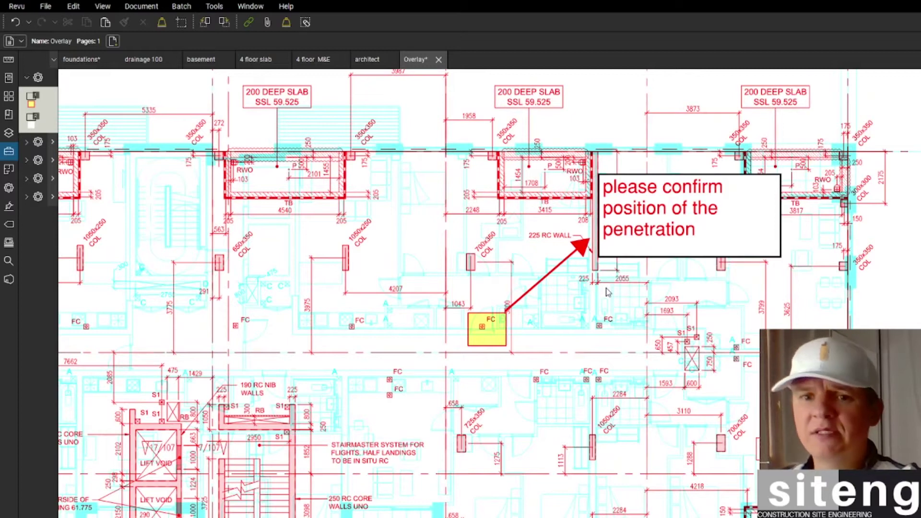
Examine the other FC penetrations along the corridor against the kitchen and door layouts in the overlay
{"action": "scroll", "coordinate": [607, 292], "scroll_direction": "down", "scroll_amount": 2}
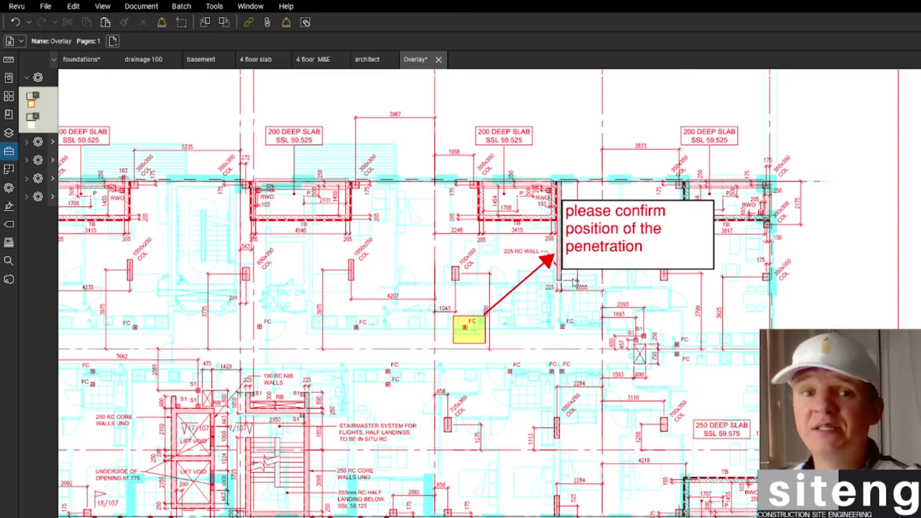
{"action": "scroll", "coordinate": [575, 283], "scroll_direction": "down", "scroll_amount": 3}
{"action": "scroll", "coordinate": [575, 283], "scroll_direction": "up", "scroll_amount": 3}
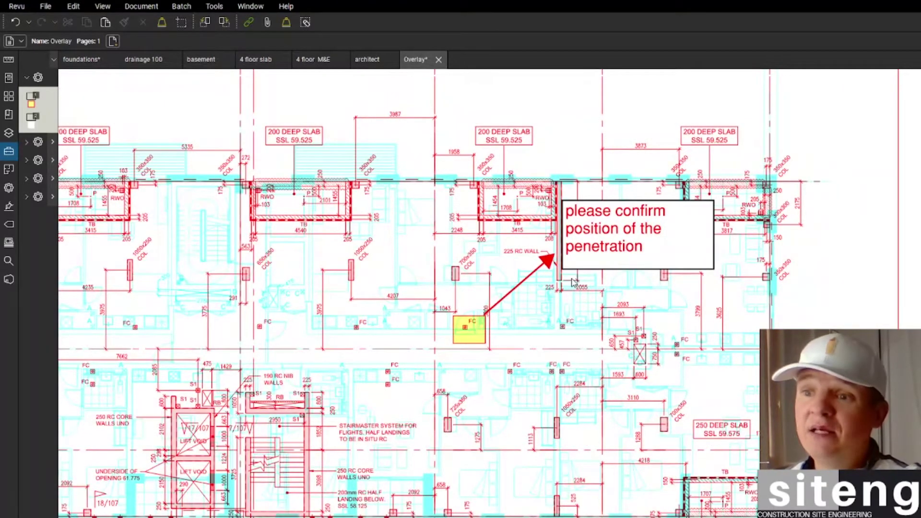
{"action": "scroll", "coordinate": [533, 326], "scroll_direction": "up", "scroll_amount": 2}
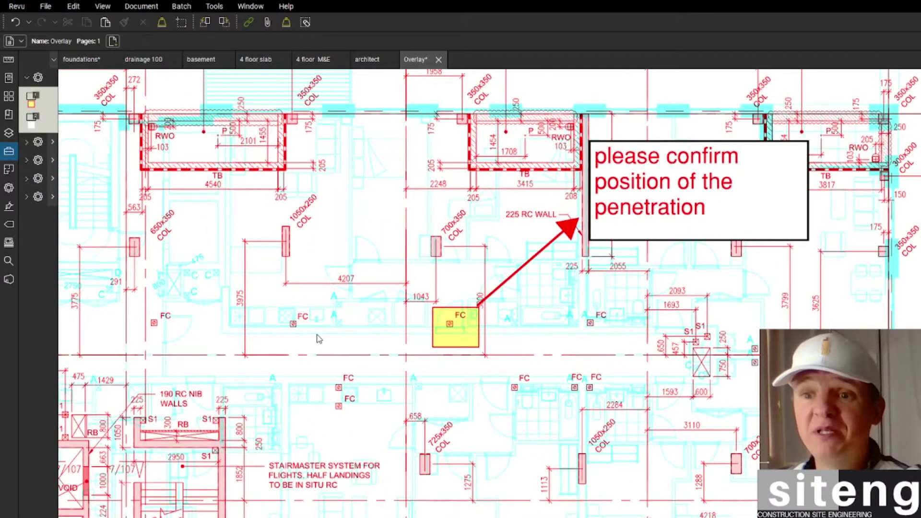
{"action": "left_click_drag", "start_coordinate": [317, 333], "coordinate": [413, 306]}
{"action": "scroll", "coordinate": [413, 305], "scroll_direction": "up", "scroll_amount": 3}
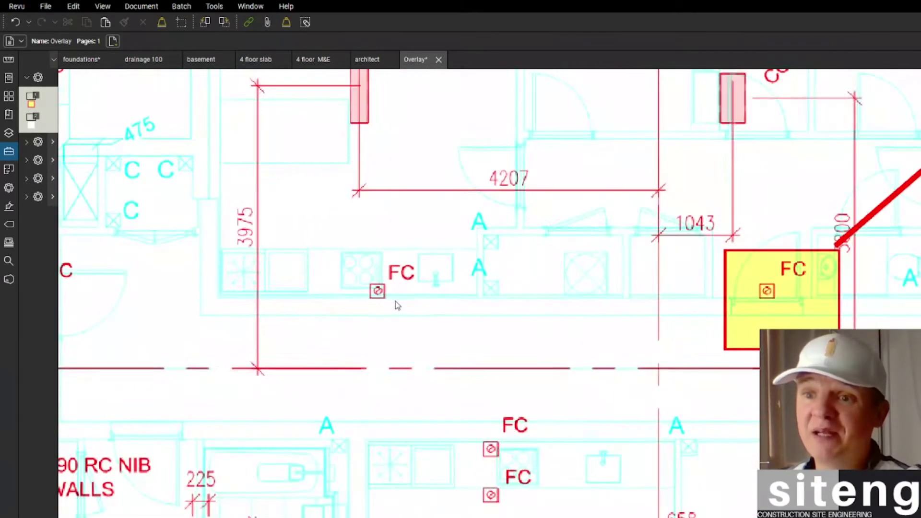
{"action": "scroll", "coordinate": [396, 305], "scroll_direction": "down", "scroll_amount": 4}
{"action": "scroll", "coordinate": [379, 293], "scroll_direction": "up", "scroll_amount": 2}
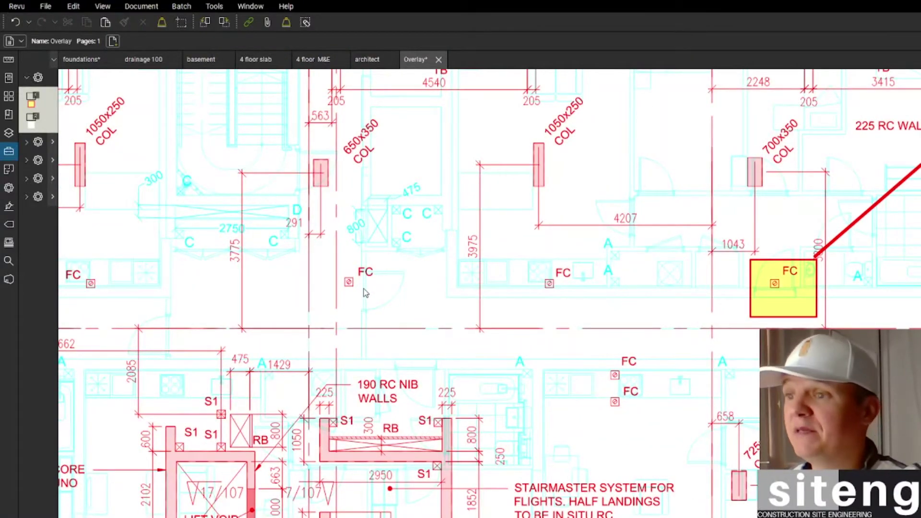
Take a snapshot of the plan area around grids C3 to C1, including the highlighted penetration and its note
{"action": "scroll", "coordinate": [465, 287], "scroll_direction": "down", "scroll_amount": 2}
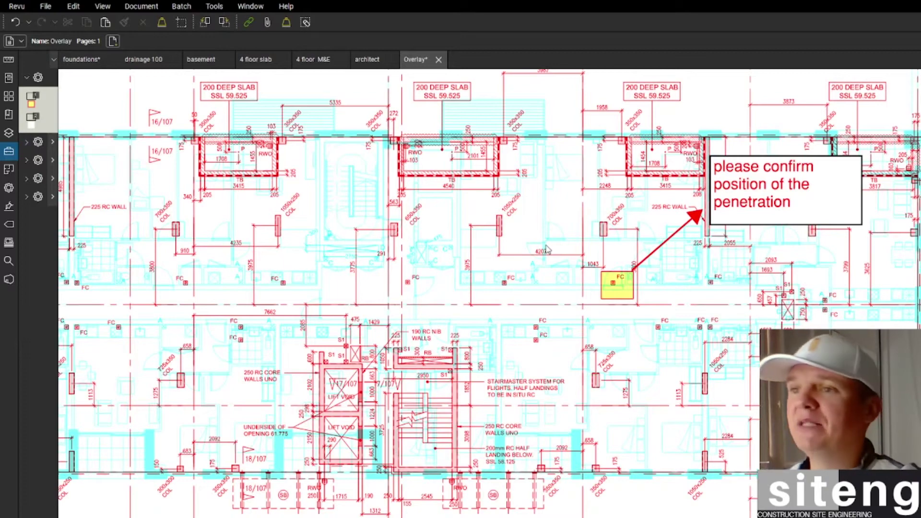
{"action": "scroll", "coordinate": [653, 236], "scroll_direction": "down", "scroll_amount": 3}
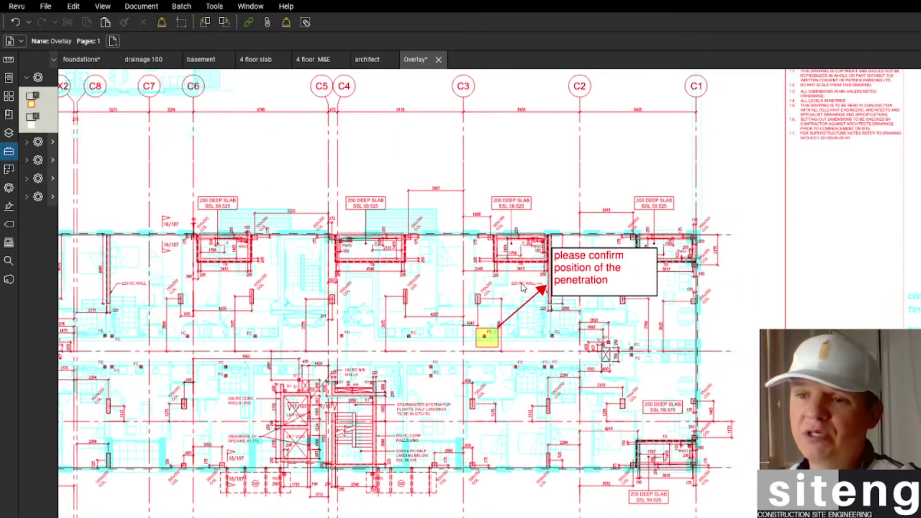
{"action": "key", "text": "g"}
{"action": "left_click_drag", "start_coordinate": [430, 170], "coordinate": [714, 380]}
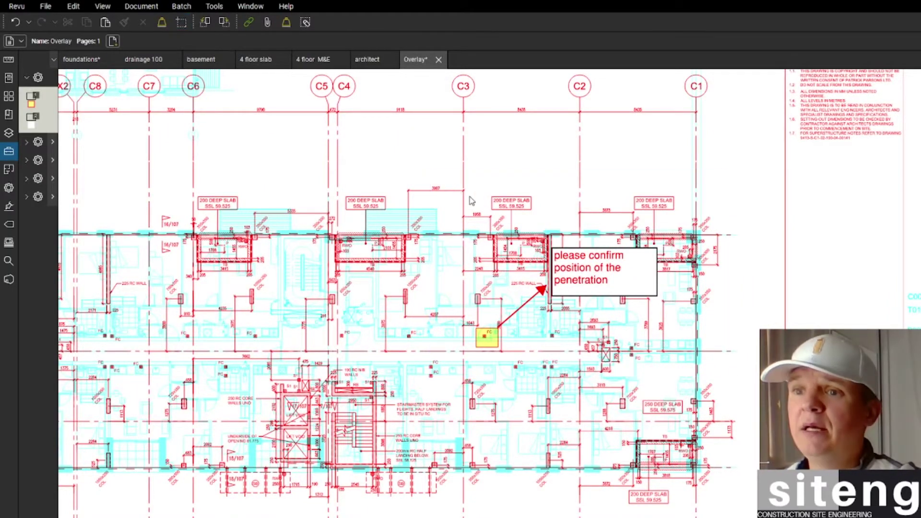
{"action": "left_click_drag", "start_coordinate": [455, 181], "coordinate": [424, 226]}
{"action": "key", "text": "g"}
{"action": "left_click_drag", "start_coordinate": [375, 115], "coordinate": [721, 440]}
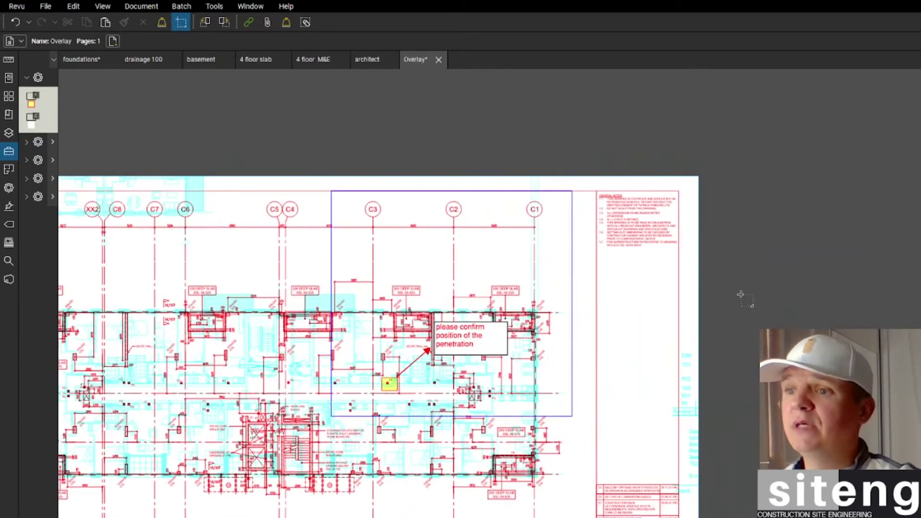
Paste the snapshot of the marked-up area and place it over the sheet's edge beside the general notes
{"action": "key", "text": "ctrl+v"}
{"action": "mouse_move", "coordinate": [845, 207]}
{"action": "left_mouse_down"}
{"action": "mouse_move", "coordinate": [713, 322]}
{"action": "mouse_move", "coordinate": [773, 325]}
{"action": "left_mouse_up"}
{"action": "scroll", "coordinate": [752, 373], "scroll_direction": "up", "scroll_amount": 3}
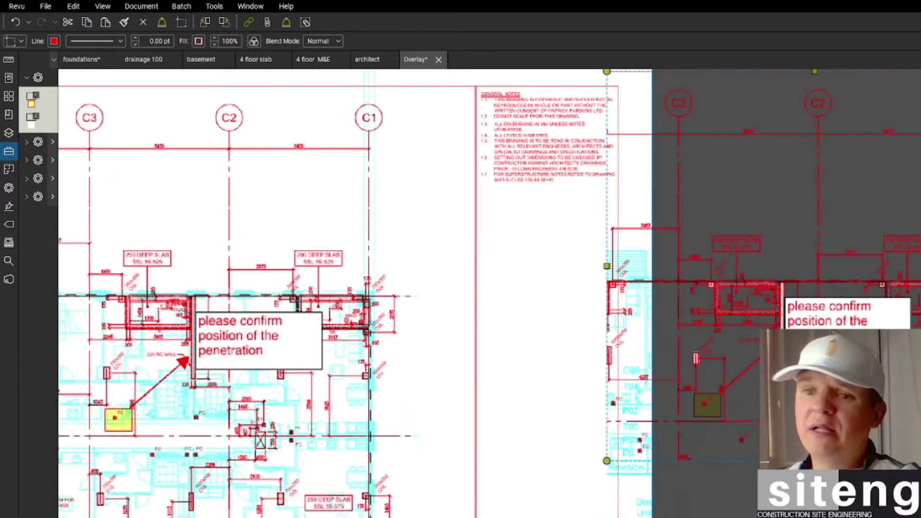
{"action": "scroll", "coordinate": [751, 357], "scroll_direction": "down", "scroll_amount": 5}
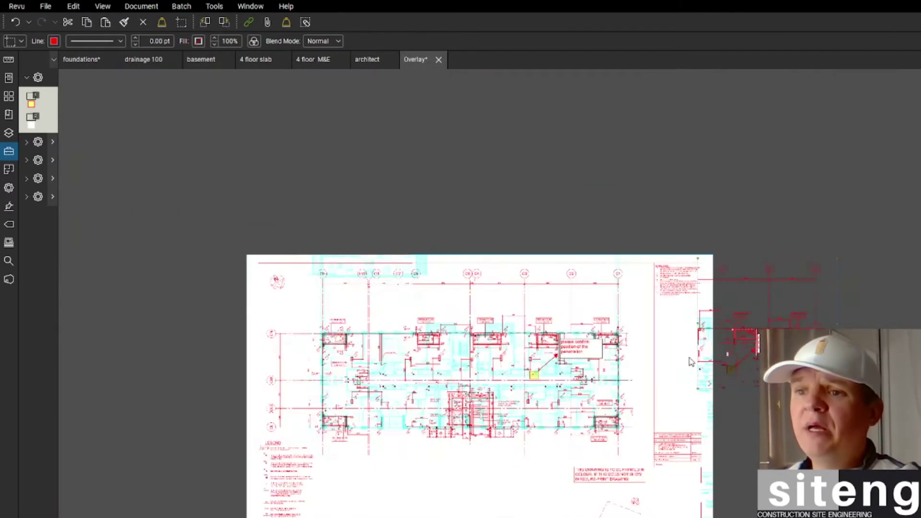
{"action": "left_click", "coordinate": [493, 454]}
Create a large text box in the blank area below the floor plan, ready for text entry
{"action": "scroll", "coordinate": [520, 350], "scroll_direction": "up", "scroll_amount": 5}
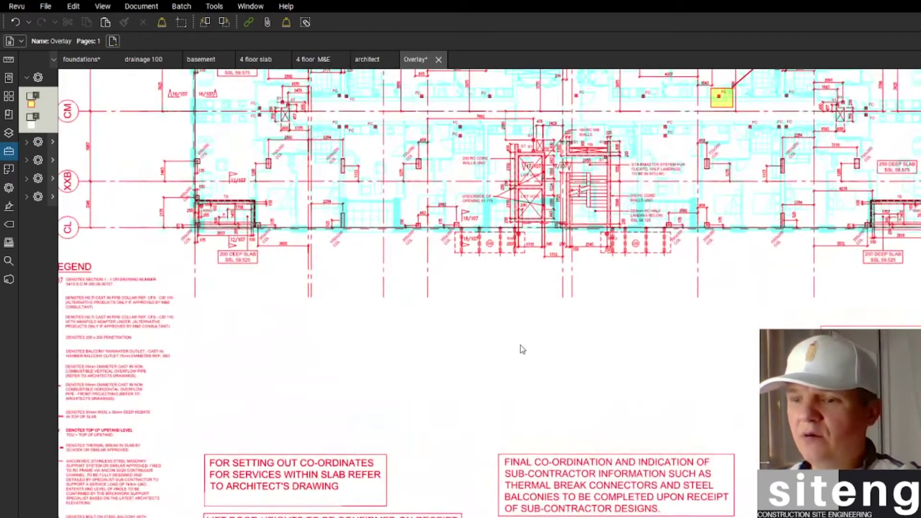
{"action": "key", "text": "t"}
{"action": "left_click_drag", "start_coordinate": [384, 287], "coordinate": [819, 464]}
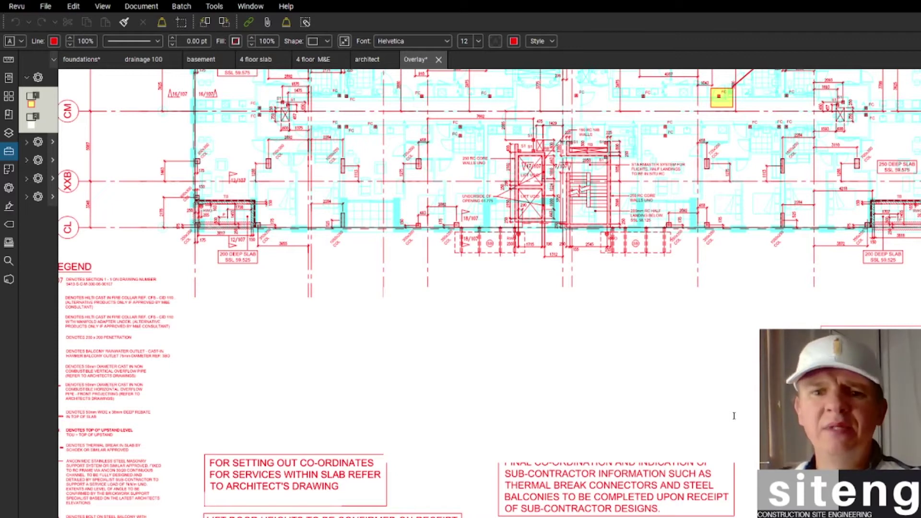
{"action": "left_click", "coordinate": [613, 386]}
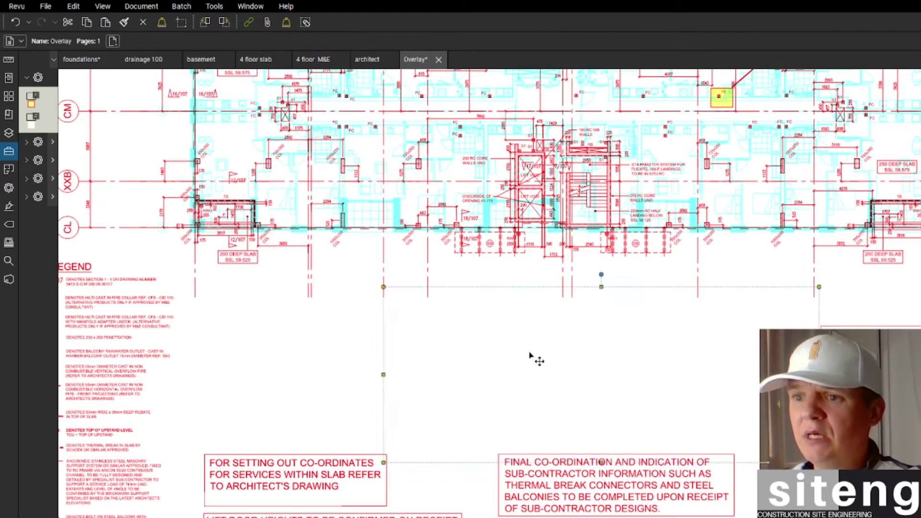
{"action": "left_click", "coordinate": [439, 302]}
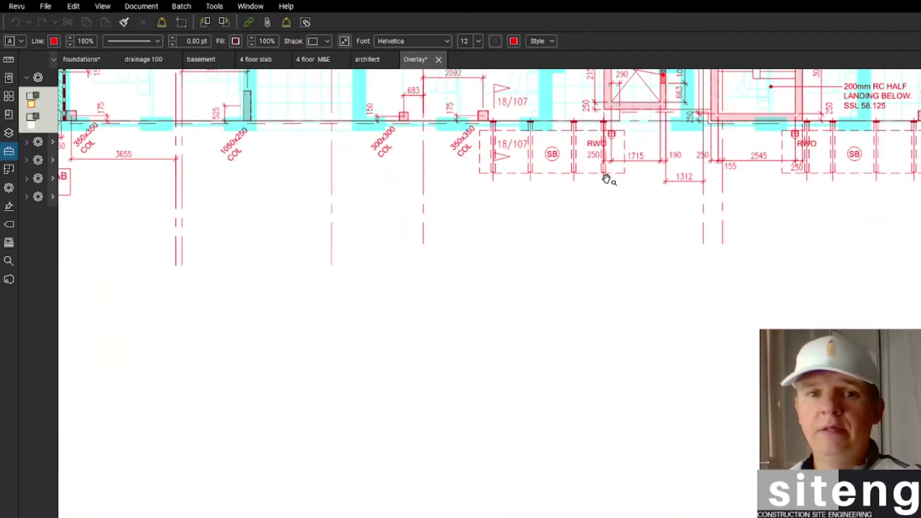
Write the query's opening line: "There is a discrepancy between structural drawing (nr) and M&E drawing (nr)."
{"action": "type", "text": "There is"}
{"action": "type", "text": " a dis"}
{"action": "type", "text": "crepancy be"}
{"action": "type", "text": "tween stru"}
{"action": "type", "text": "ctur"}
{"action": "key", "text": "BackSpace"}
{"action": "type", "text": "tural"}
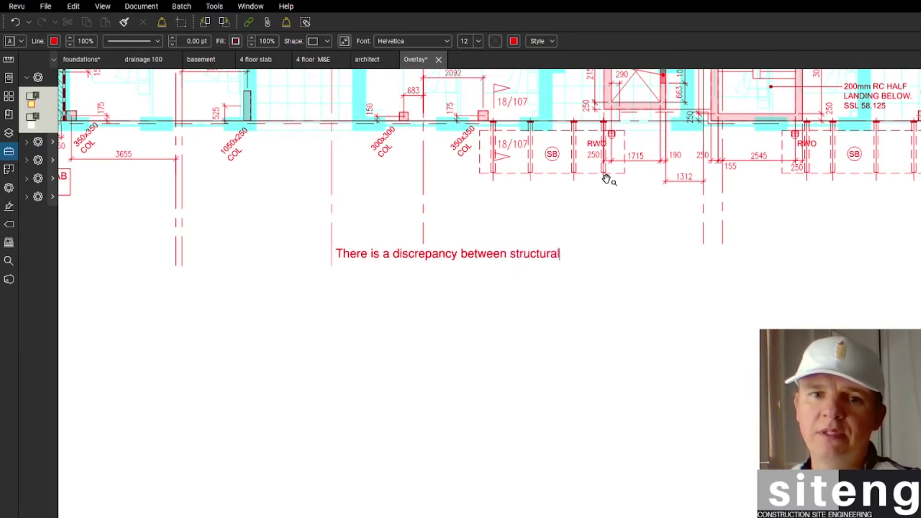
{"action": "type", "text": " drawin"}
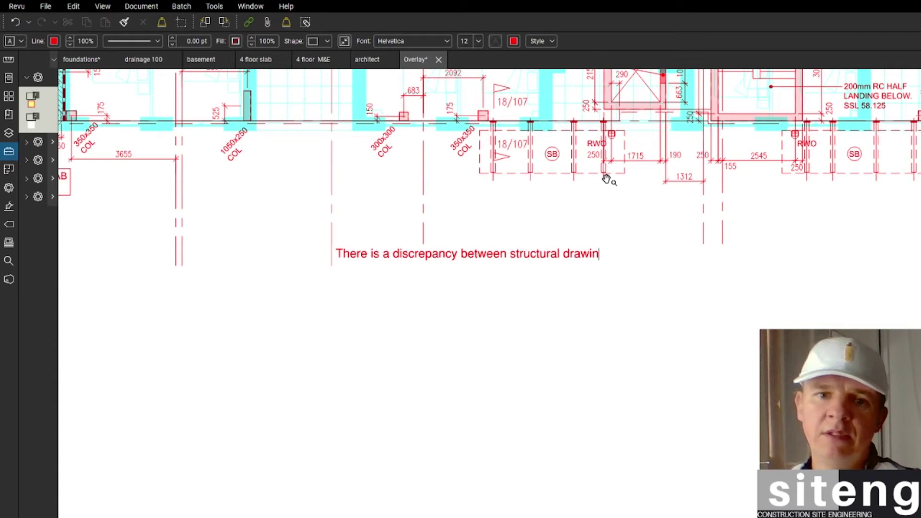
{"action": "type", "text": "g (nr"}
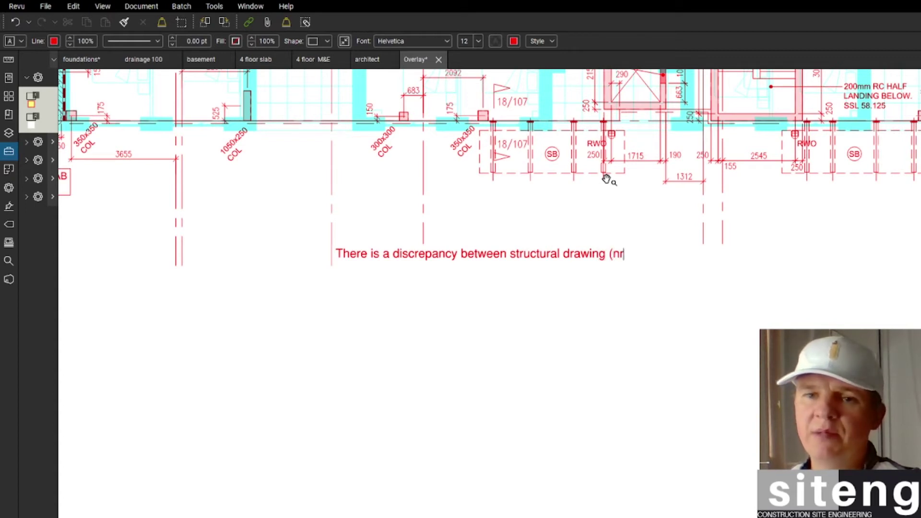
{"action": "type", "text": ") and"}
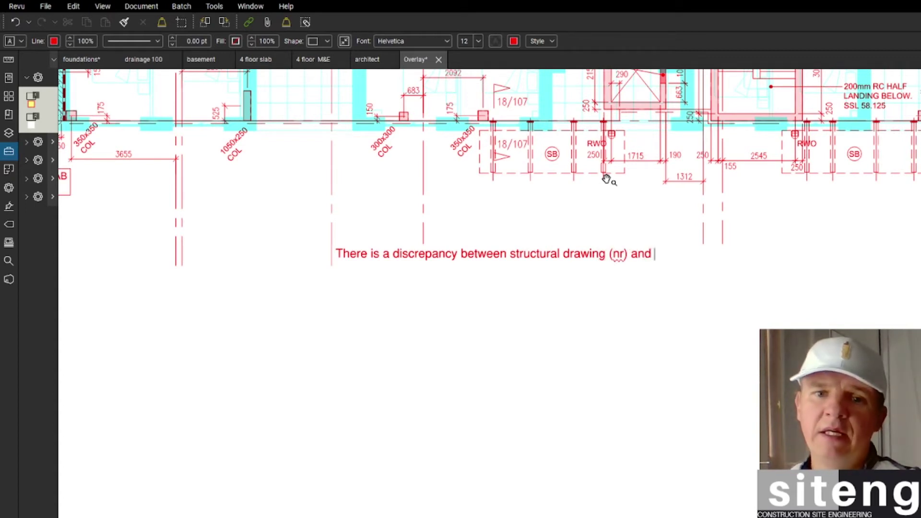
{"action": "type", "text": " M"}
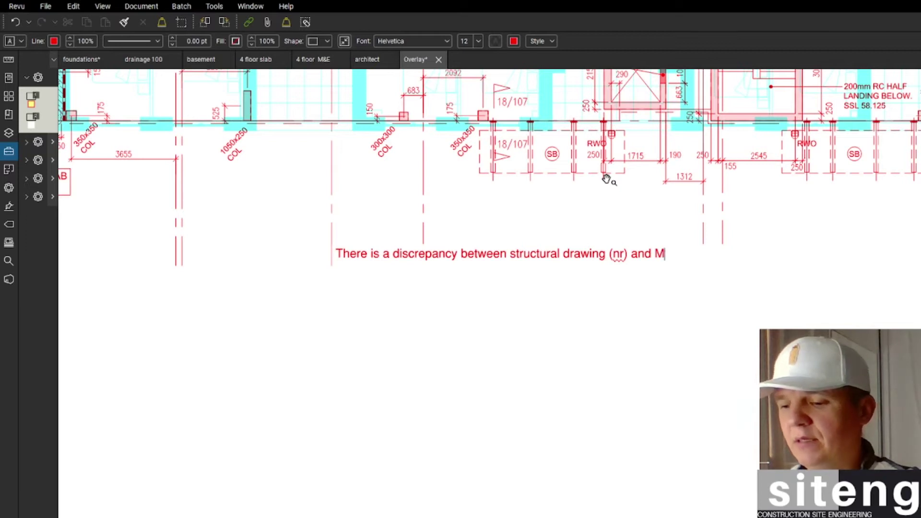
{"action": "type", "text": "&E draiwi"}
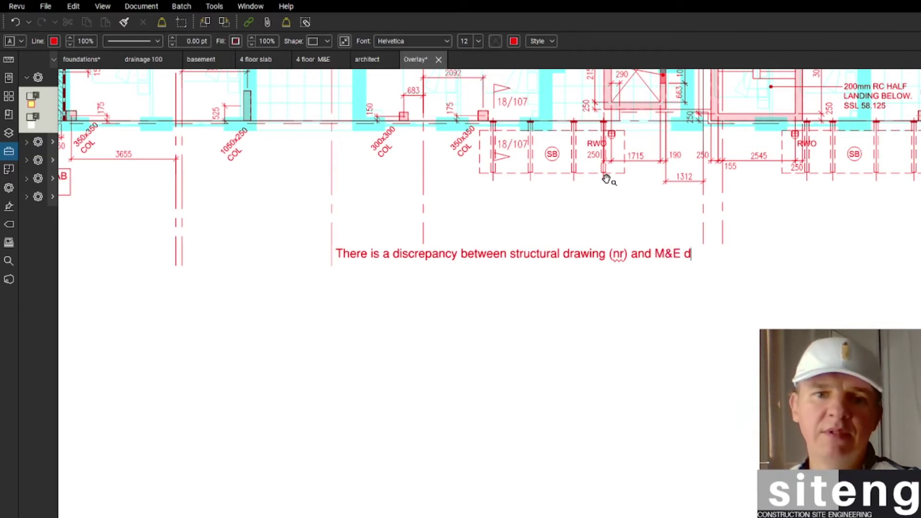
{"action": "key", "text": "BackSpace"}
{"action": "key", "text": "BackSpace"}
{"action": "key", "text": "BackSpace"}
{"action": "type", "text": "wing "}
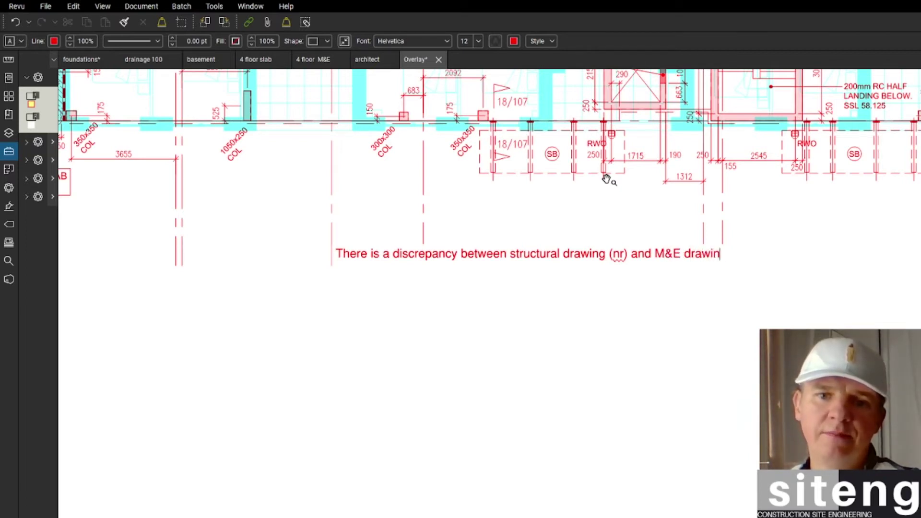
{"action": "type", "text": "(nr"}
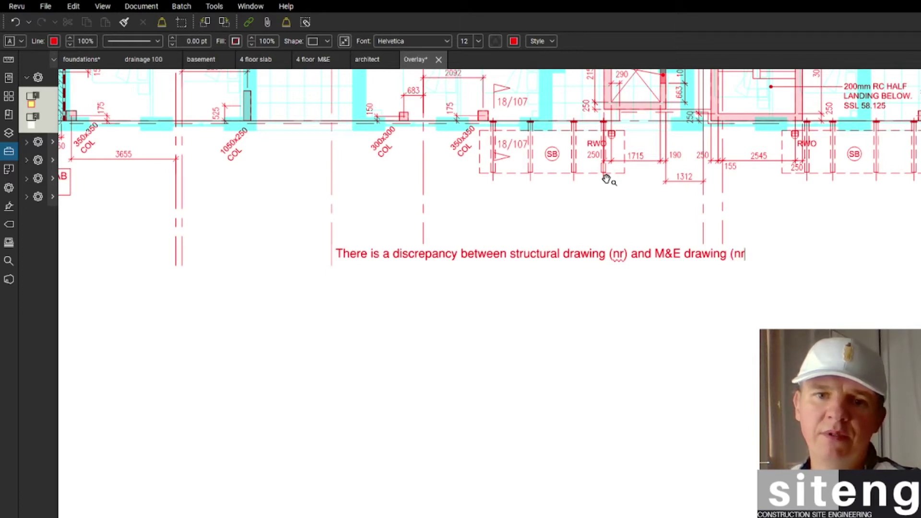
{"action": "type", "text": ")."}
{"action": "key", "text": "Return"}
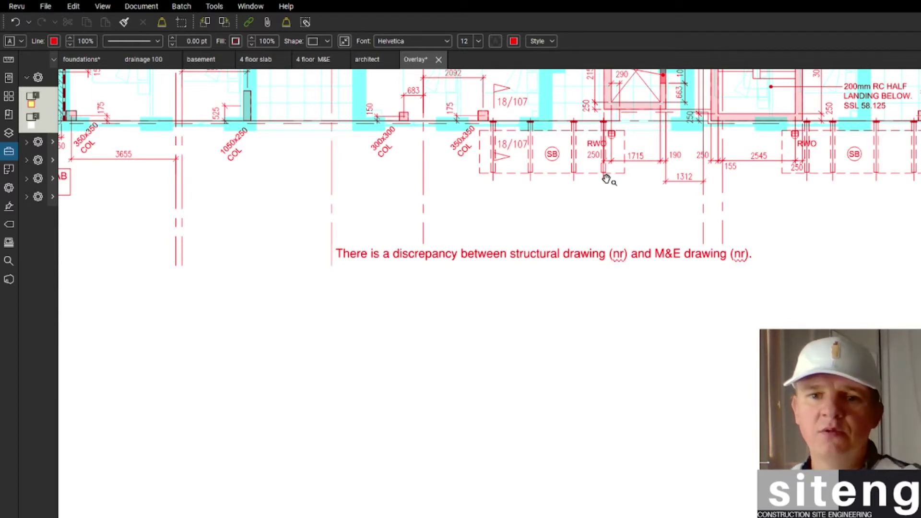
Add the request "Please confirm position of the penetrations, or issue an unpdated drawing." as the query's second line
{"action": "type", "text": "Please "}
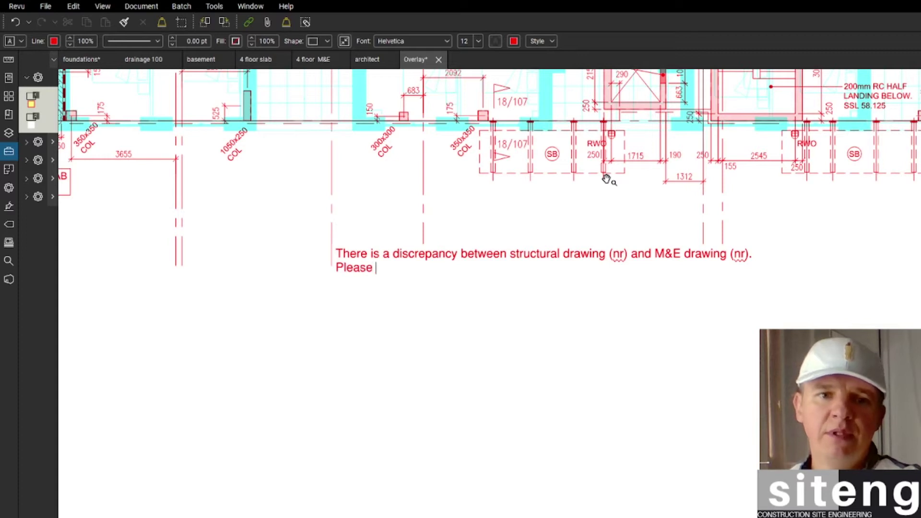
{"action": "type", "text": "confirm po"}
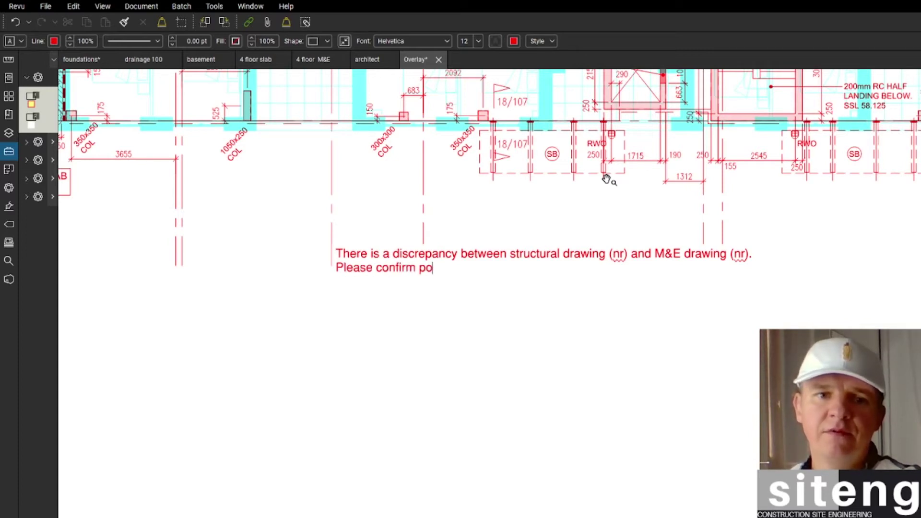
{"action": "type", "text": "sition of the "}
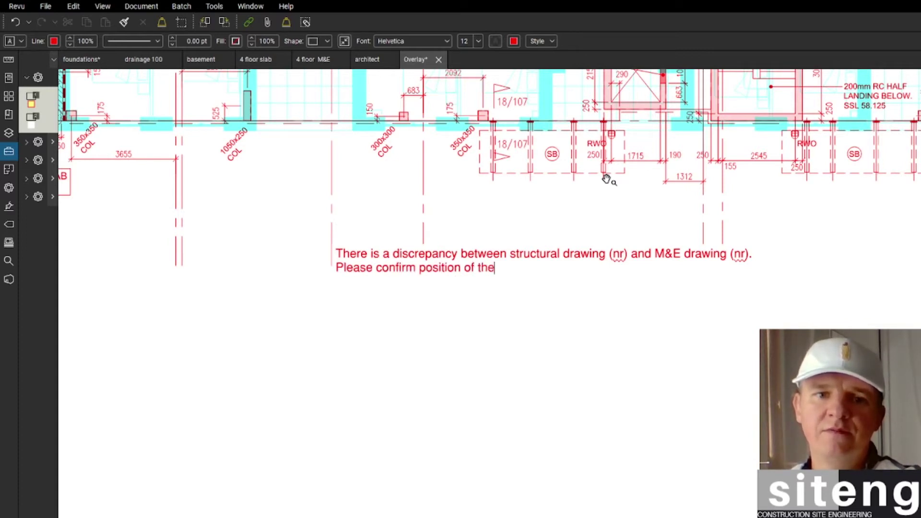
{"action": "type", "text": "penetrat"}
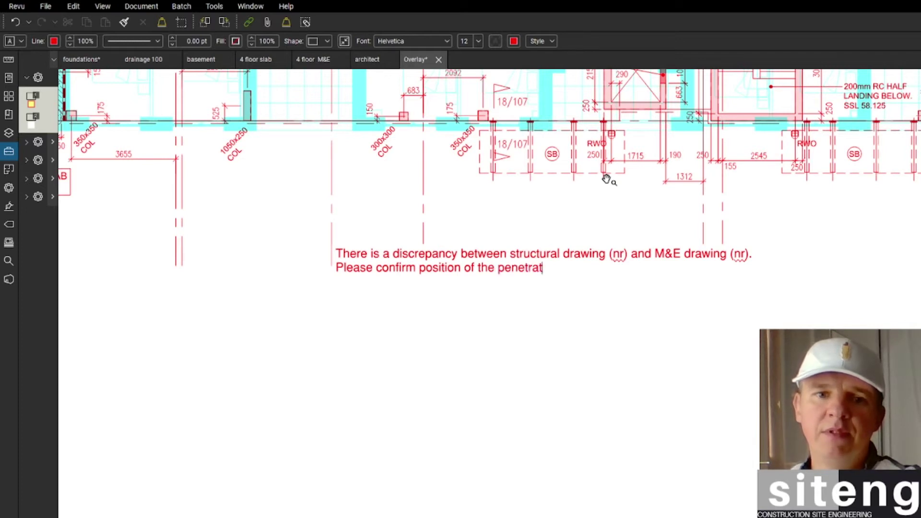
{"action": "type", "text": "ions, or "}
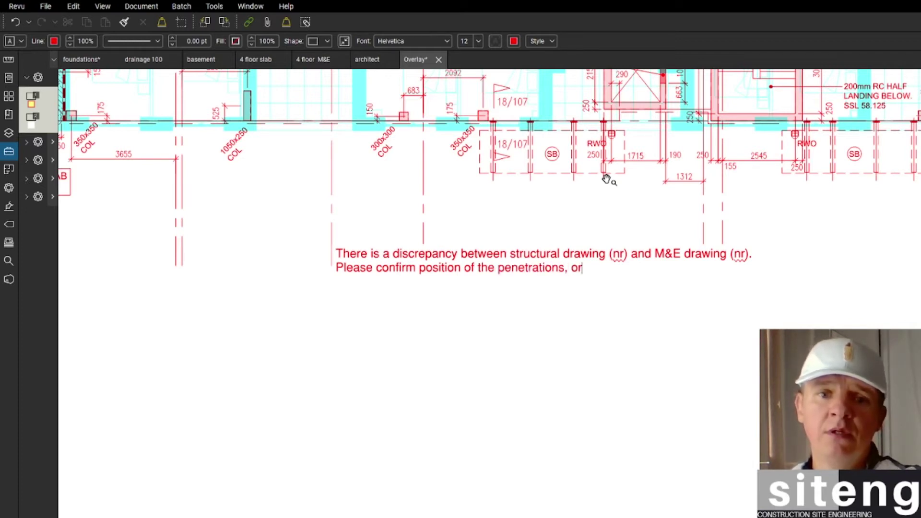
{"action": "type", "text": "issue an "}
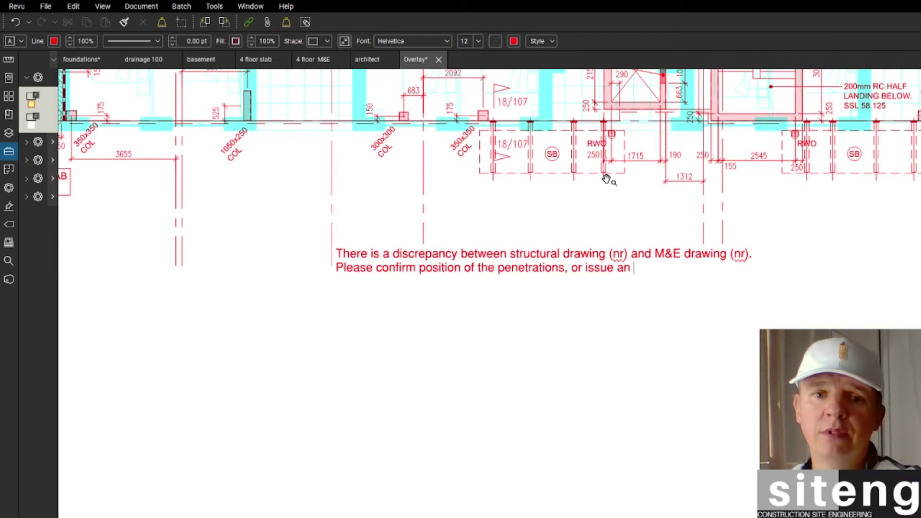
{"action": "type", "text": "unpdated"}
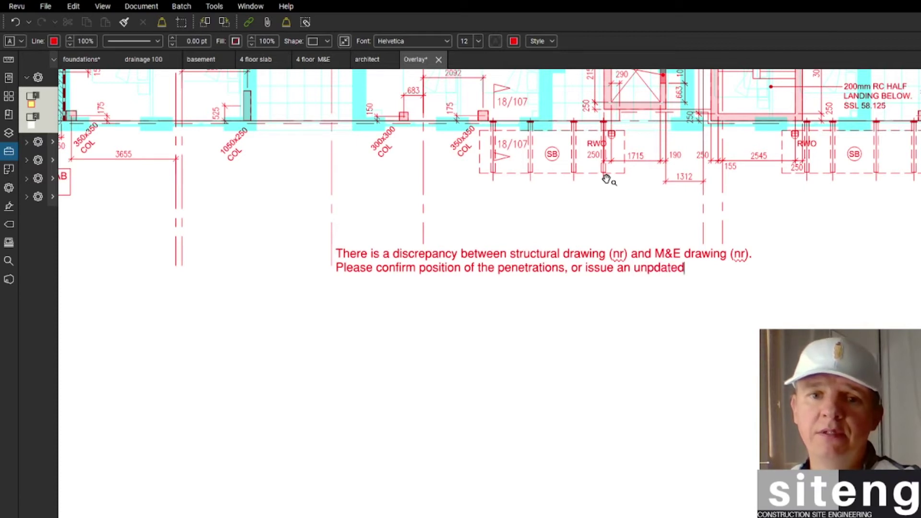
{"action": "type", "text": " drawing."}
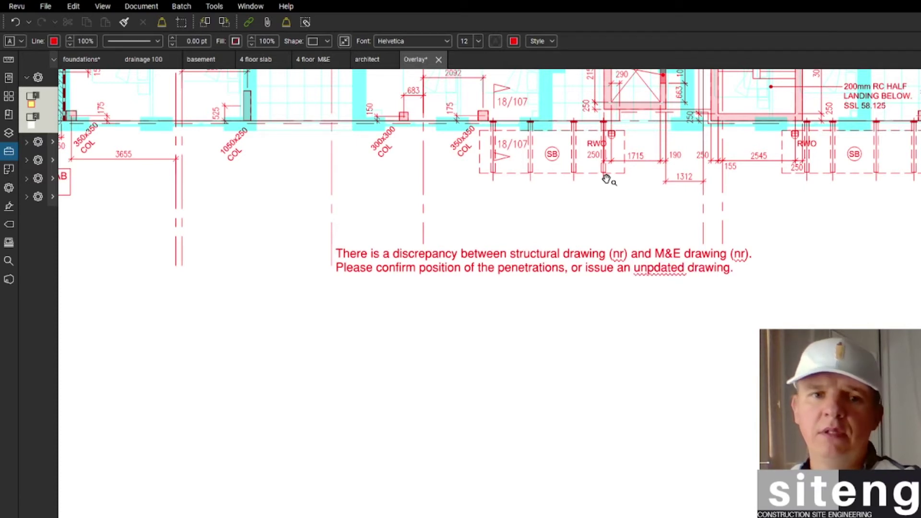
End the query text with a third line reading "Please see attached."
{"action": "key", "text": "Return"}
{"action": "type", "text": "Please see"}
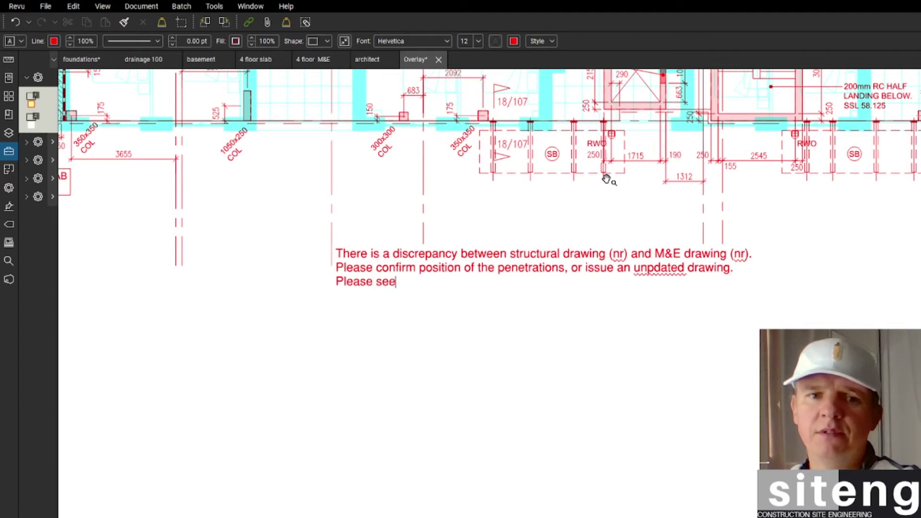
{"action": "type", "text": " attached."}
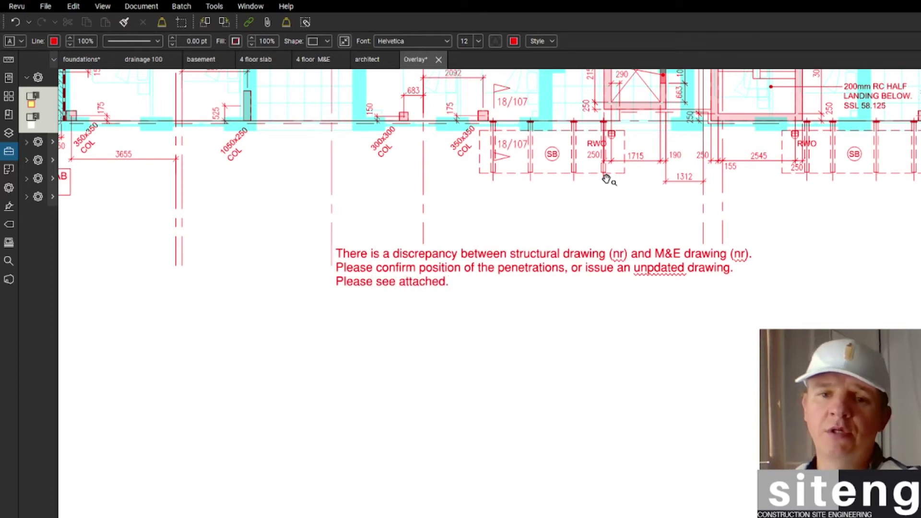
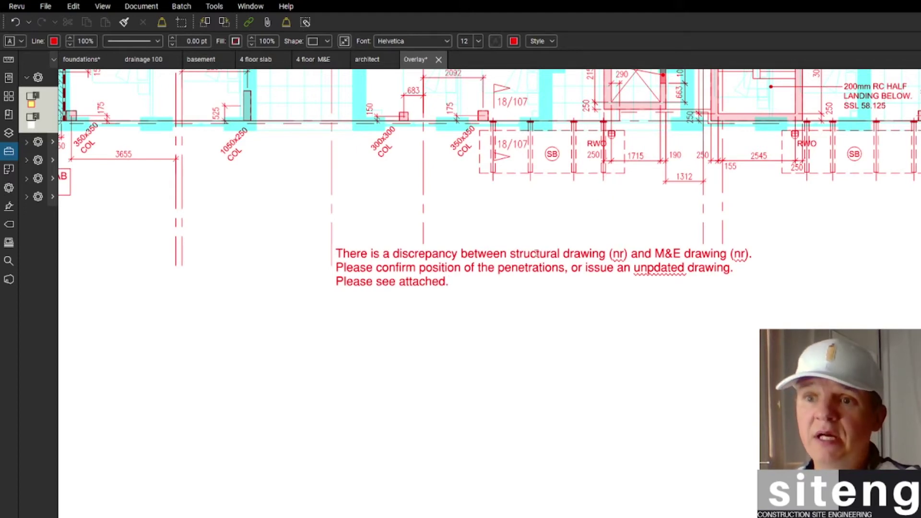
{"action": "scroll", "coordinate": [496, 312], "scroll_direction": "up", "scroll_amount": 2}
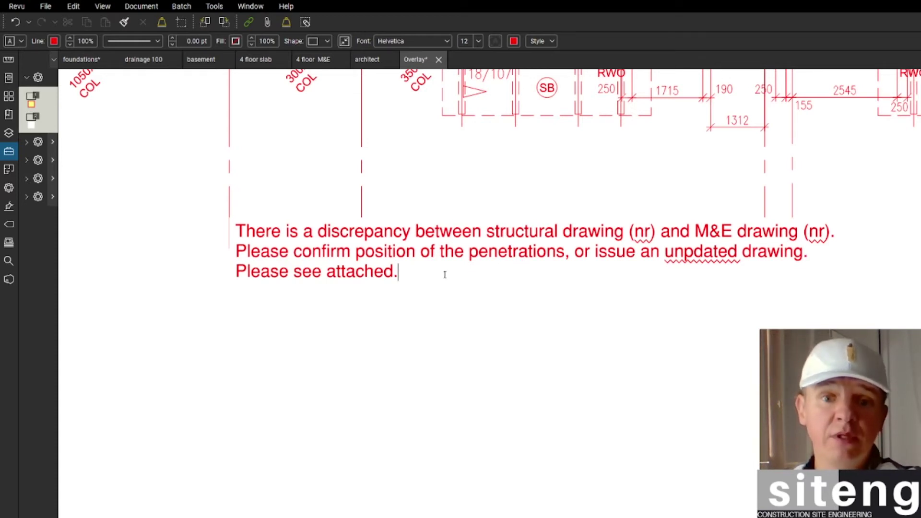
{"action": "scroll", "coordinate": [436, 269], "scroll_direction": "down", "scroll_amount": 2}
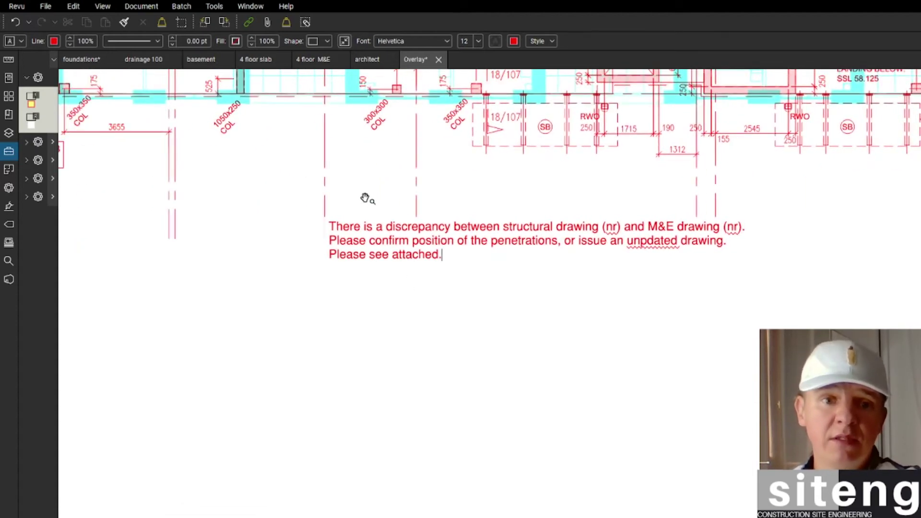
Insert three line breaks above the query text and enter the heading "RFI" on the first line
{"action": "scroll", "coordinate": [366, 199], "scroll_direction": "up", "scroll_amount": 4}
{"action": "key", "text": "Escape"}
{"action": "left_click", "coordinate": [310, 161]}
{"action": "scroll", "coordinate": [323, 251], "scroll_direction": "down", "scroll_amount": 3}
{"action": "double_click", "coordinate": [324, 258]}
{"action": "key", "text": "Home"}
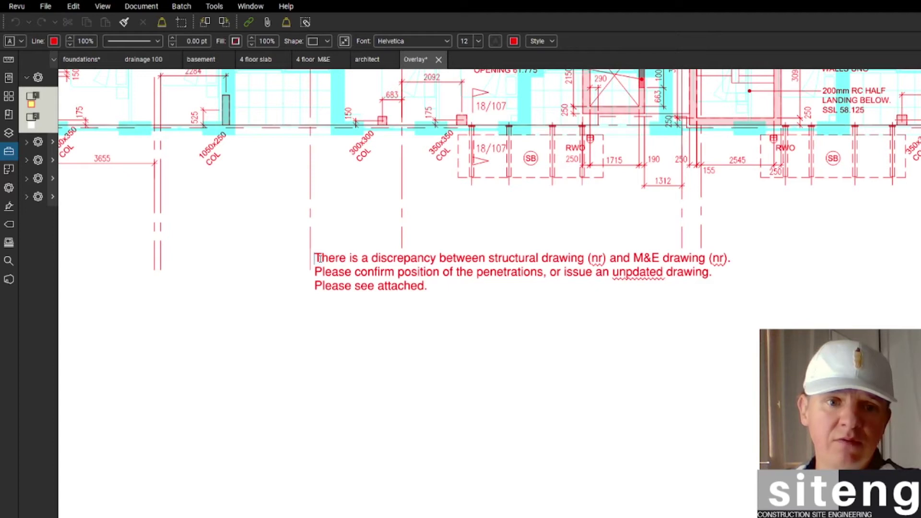
{"action": "scroll", "coordinate": [324, 259], "scroll_direction": "up", "scroll_amount": 3}
{"action": "key", "text": "Return"}
{"action": "key", "text": "Return"}
{"action": "key", "text": "Return"}
{"action": "left_click", "coordinate": [331, 260]}
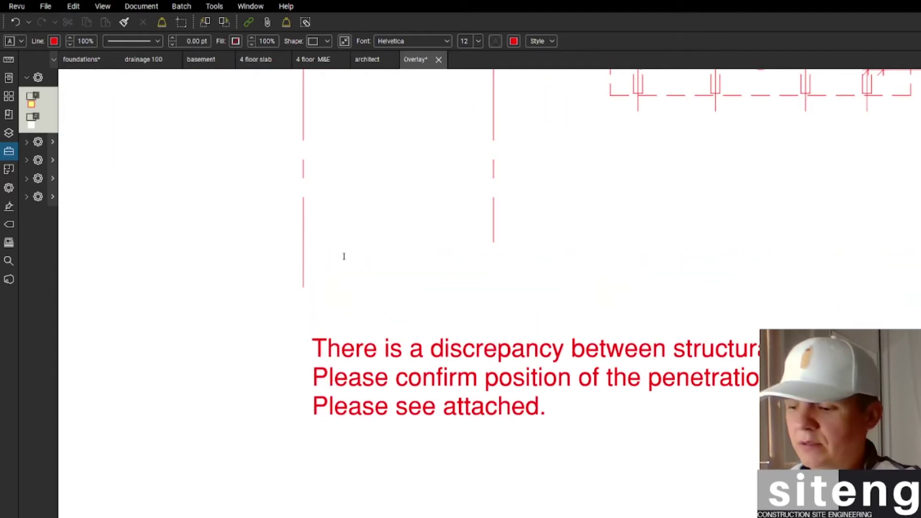
{"action": "type", "text": "RFI"}
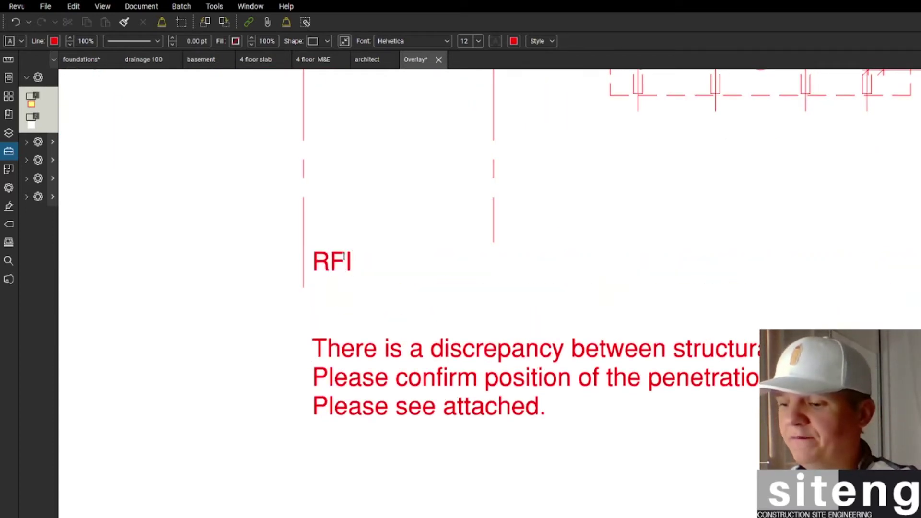
Complete the RFI heading so it reads "RFI-001 Penetration position discrepancy."
{"action": "type", "text": "-001"}
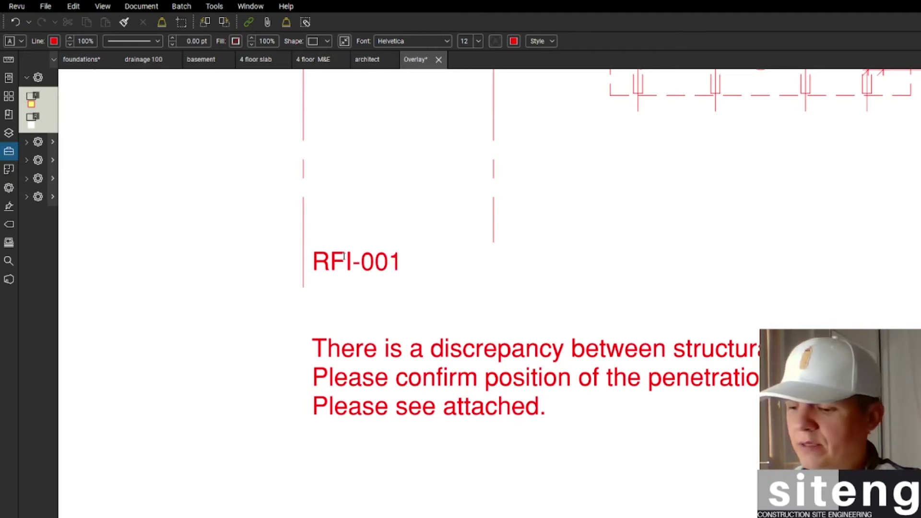
{"action": "type", "text": " Pe"}
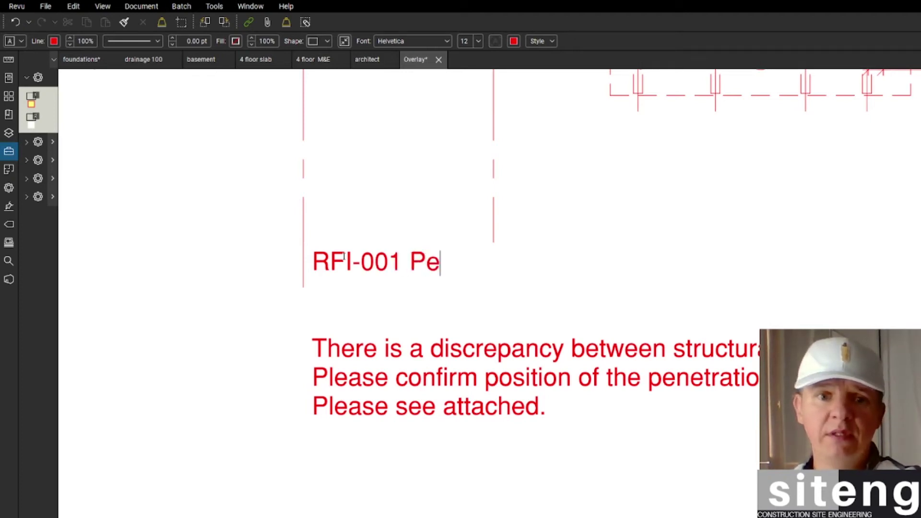
{"action": "type", "text": "netration"}
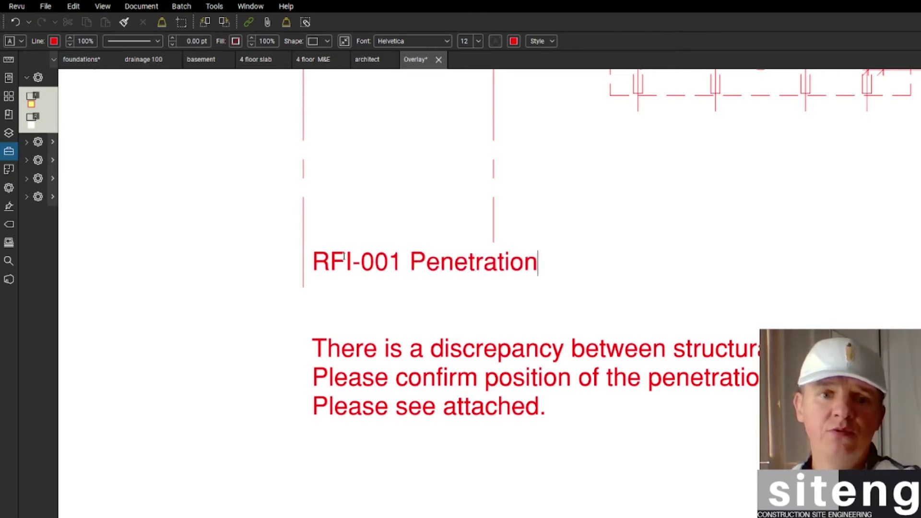
{"action": "type", "text": " position de"}
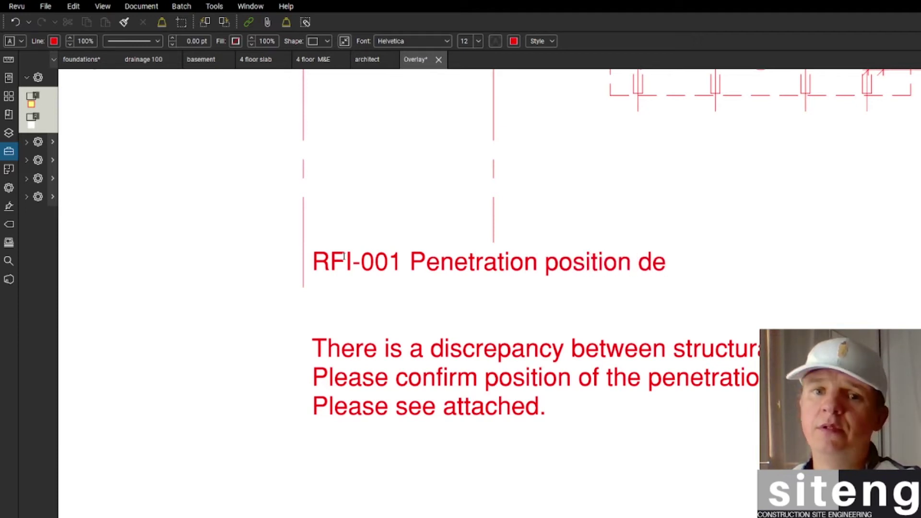
{"action": "key", "text": "BackSpace"}
{"action": "type", "text": "i"}
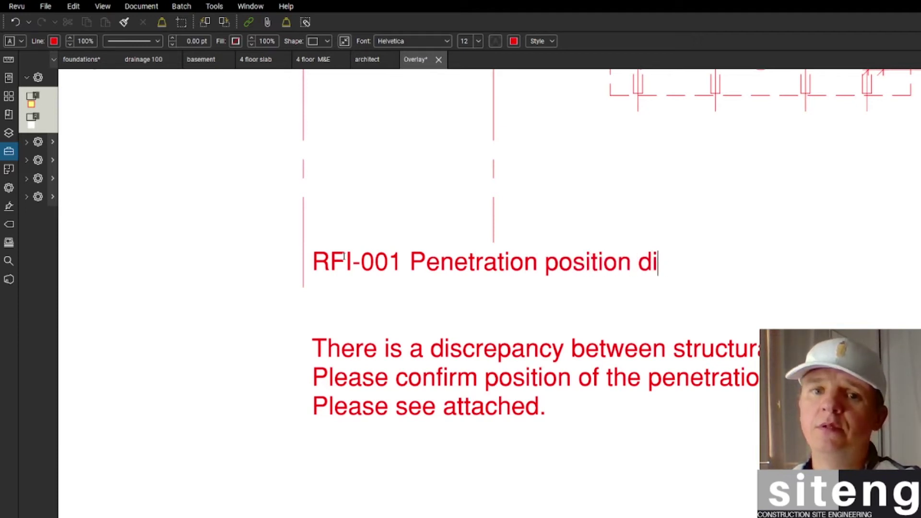
{"action": "type", "text": "screpancy."}
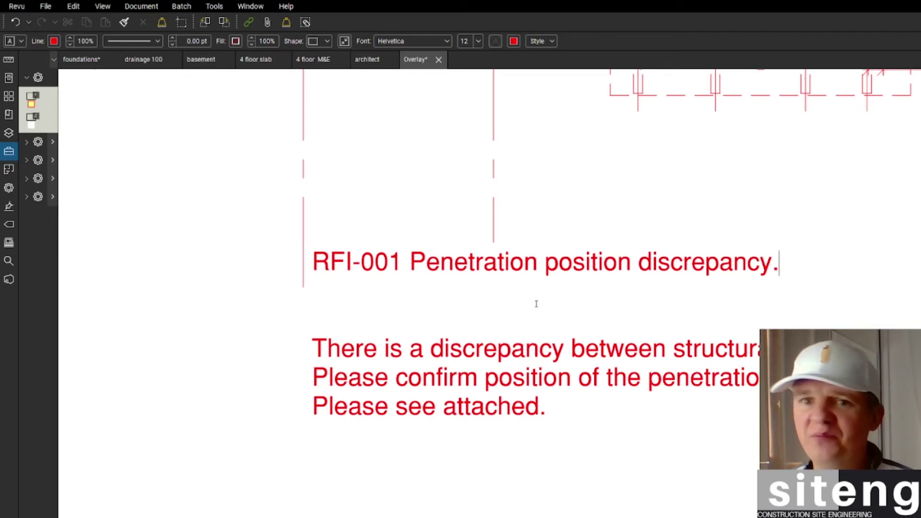
Review the finished RFI text on the overlay together with the highlighted FC penetration and its callout
{"action": "scroll", "coordinate": [556, 297], "scroll_direction": "down", "scroll_amount": 3}
{"action": "left_click_drag", "start_coordinate": [559, 291], "coordinate": [533, 326]}
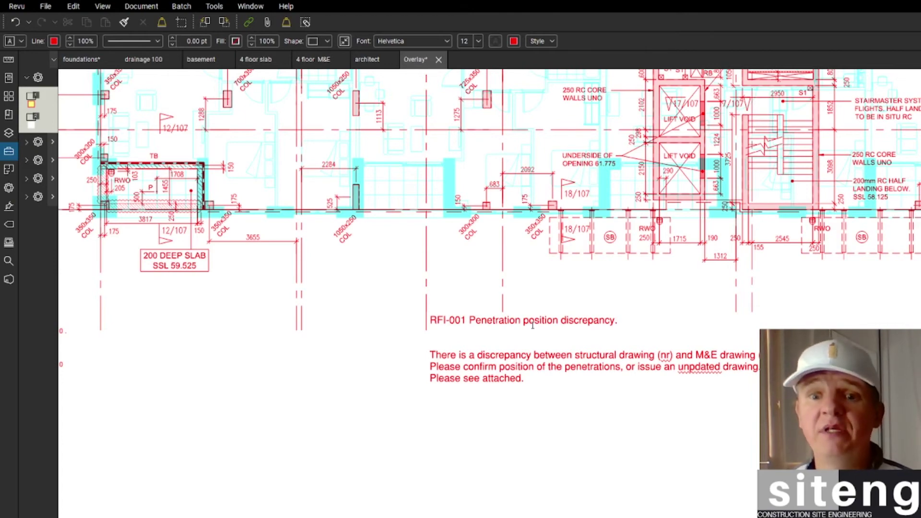
{"action": "scroll", "coordinate": [532, 325], "scroll_direction": "down", "scroll_amount": 5}
{"action": "scroll", "coordinate": [662, 240], "scroll_direction": "up", "scroll_amount": 8}
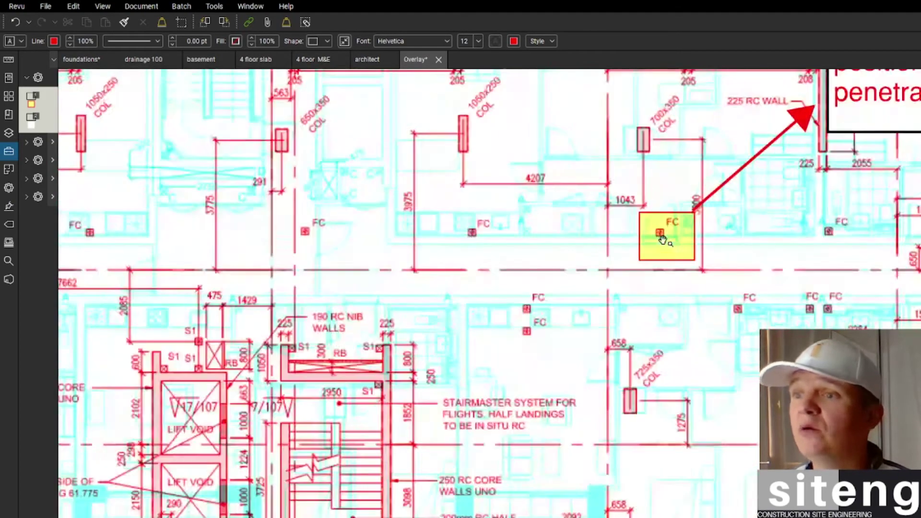
{"action": "scroll", "coordinate": [665, 252], "scroll_direction": "down", "scroll_amount": 4}
{"action": "scroll", "coordinate": [671, 240], "scroll_direction": "up", "scroll_amount": 4}
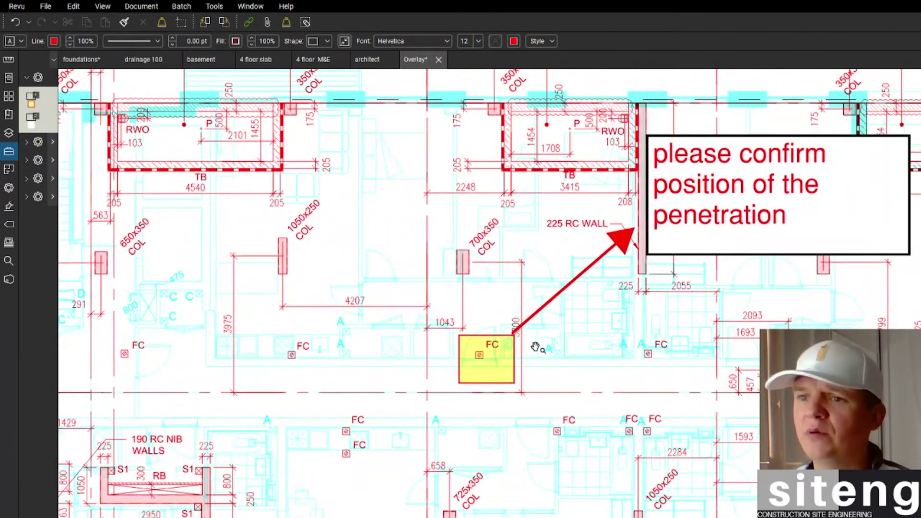
{"action": "scroll", "coordinate": [485, 361], "scroll_direction": "up", "scroll_amount": 5}
{"action": "scroll", "coordinate": [498, 349], "scroll_direction": "down", "scroll_amount": 6}
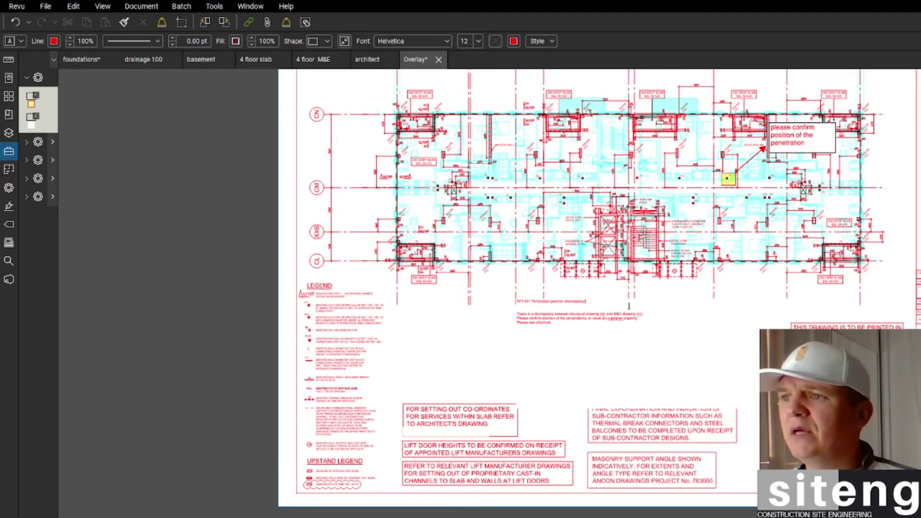
{"action": "scroll", "coordinate": [569, 307], "scroll_direction": "up", "scroll_amount": 6}
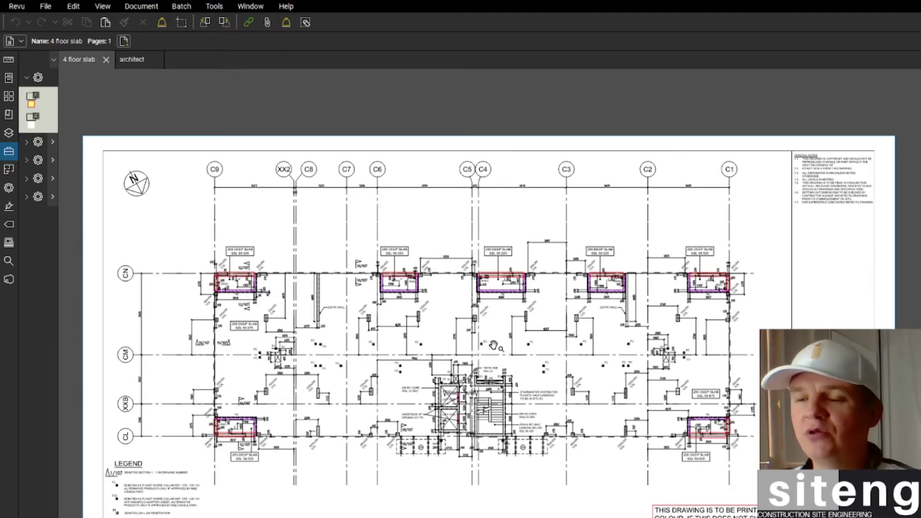
Read the note on the 4 floor slab drawing about setting-out co-ordinates for services within the slab
{"action": "scroll", "coordinate": [489, 351], "scroll_direction": "down", "scroll_amount": 2}
{"action": "left_click_drag", "start_coordinate": [490, 350], "coordinate": [535, 269]}
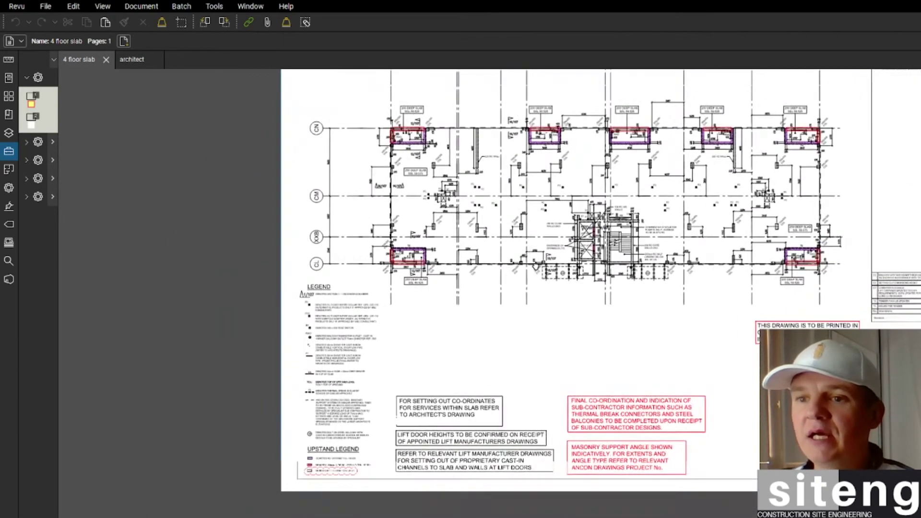
{"action": "scroll", "coordinate": [412, 422], "scroll_direction": "up", "scroll_amount": 5}
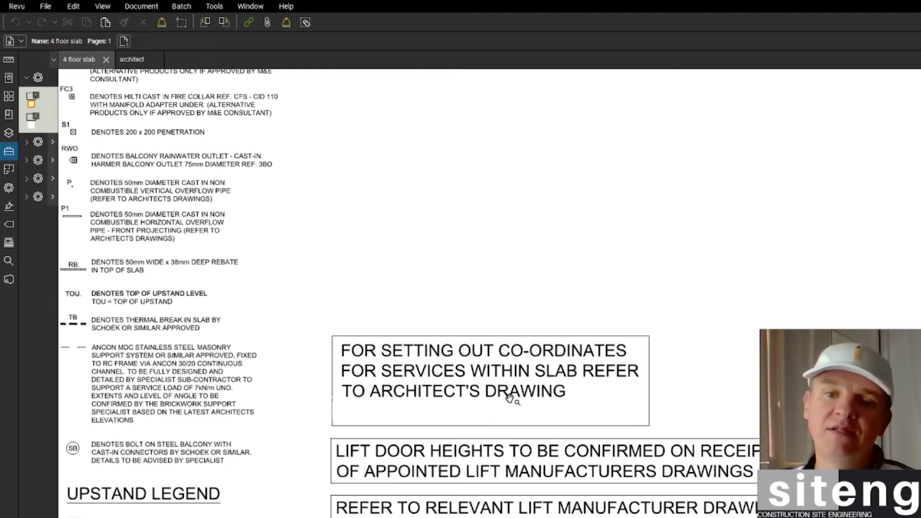
{"action": "scroll", "coordinate": [510, 396], "scroll_direction": "down", "scroll_amount": 5}
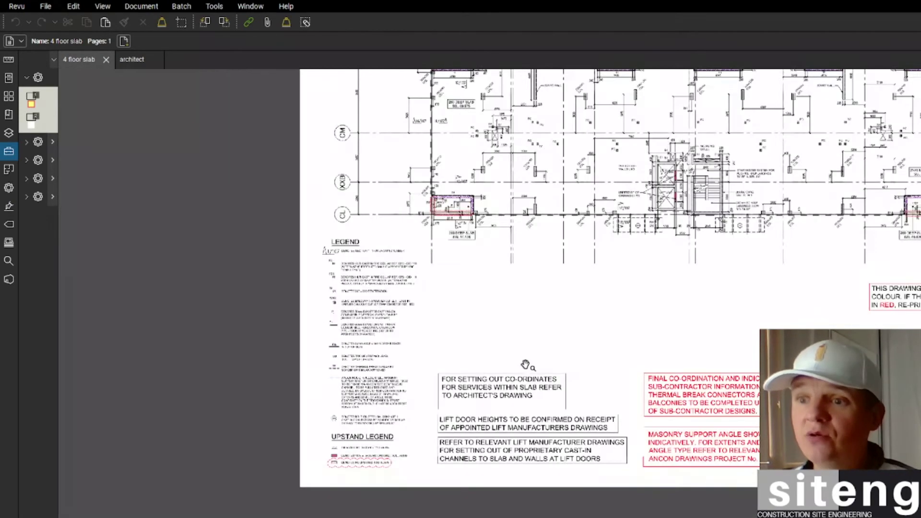
Examine the FC penetrations along gridline CM on the 4 floor slab drawing for setting-out dimensions
{"action": "scroll", "coordinate": [448, 316], "scroll_direction": "up", "scroll_amount": 6}
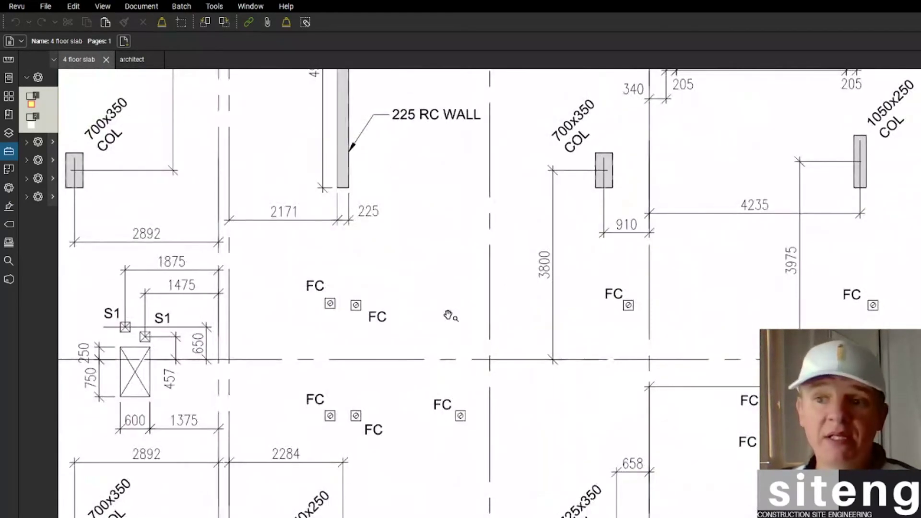
{"action": "scroll", "coordinate": [449, 315], "scroll_direction": "down", "scroll_amount": 2}
{"action": "left_click_drag", "start_coordinate": [560, 313], "coordinate": [516, 314]}
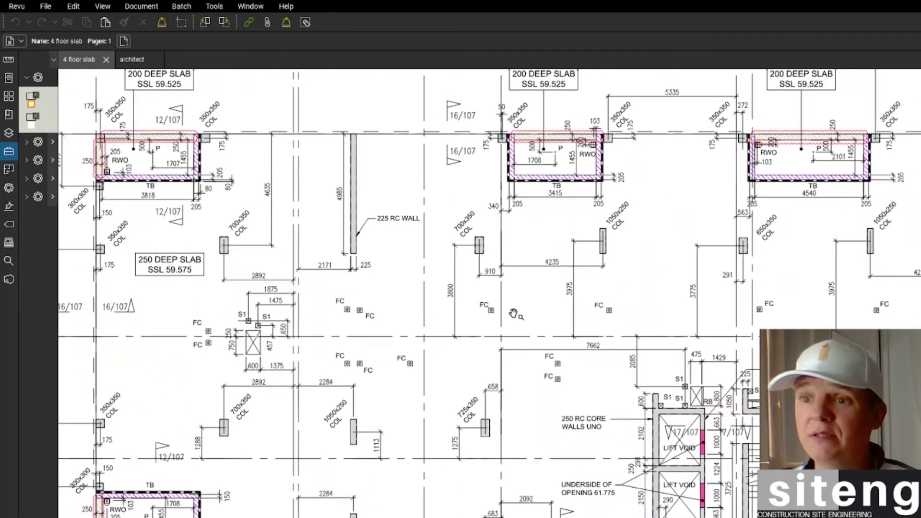
{"action": "scroll", "coordinate": [504, 315], "scroll_direction": "up", "scroll_amount": 3}
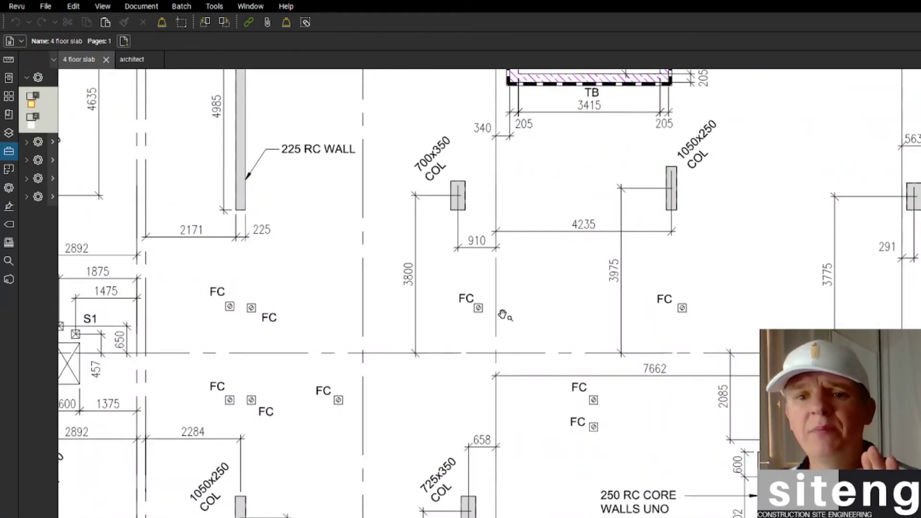
{"action": "scroll", "coordinate": [503, 315], "scroll_direction": "down", "scroll_amount": 4}
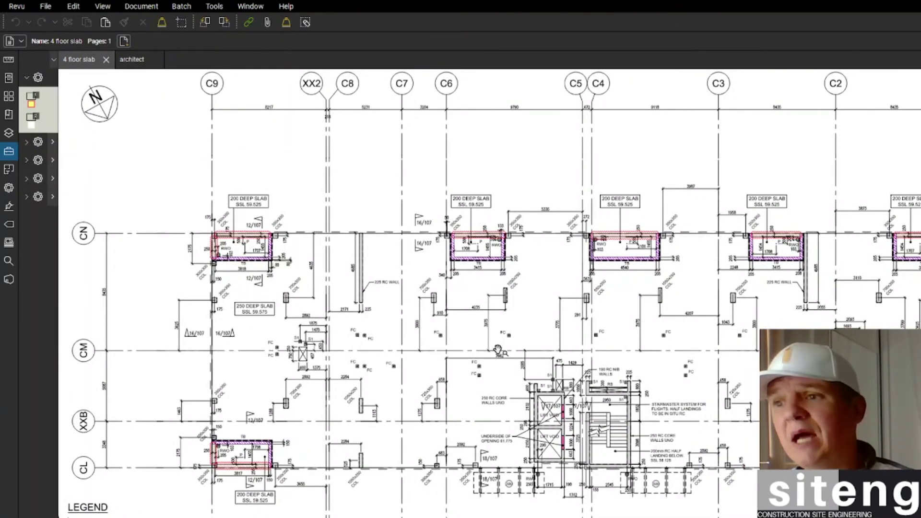
{"action": "scroll", "coordinate": [740, 345], "scroll_direction": "up", "scroll_amount": 5}
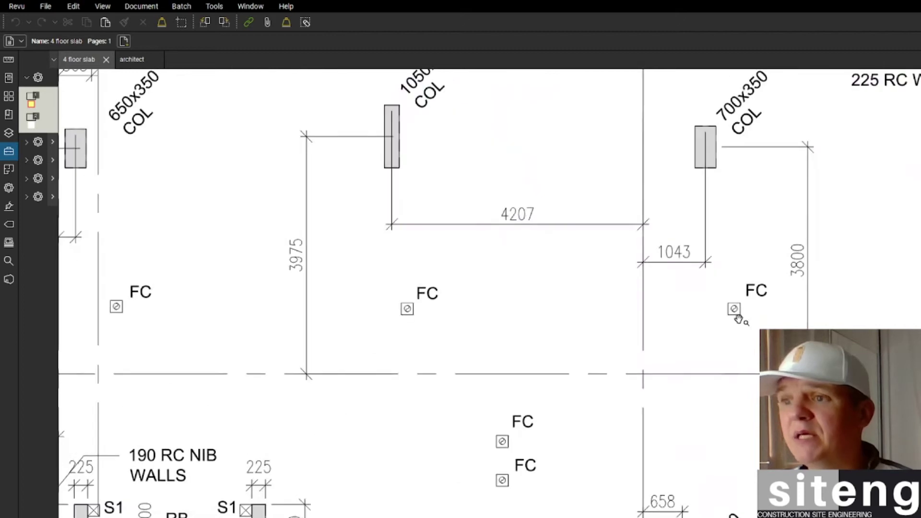
{"action": "scroll", "coordinate": [739, 323], "scroll_direction": "up", "scroll_amount": 3}
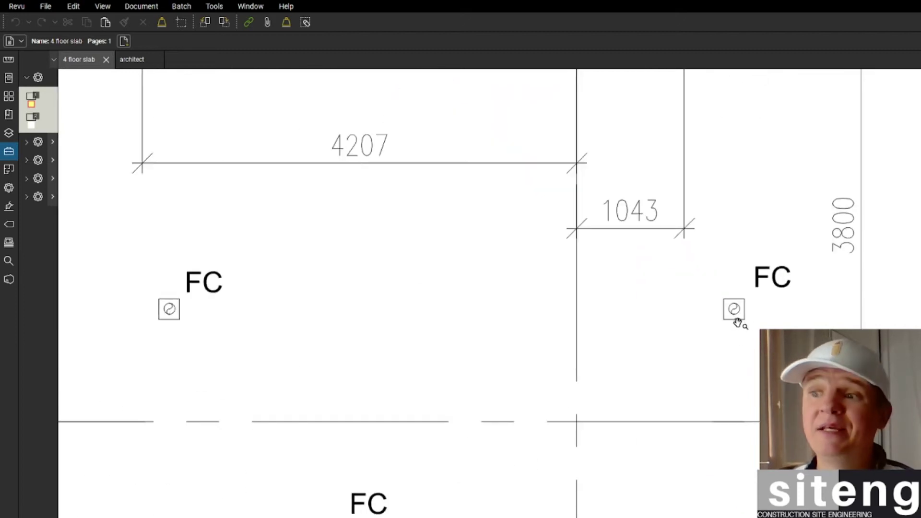
{"action": "scroll", "coordinate": [737, 323], "scroll_direction": "down", "scroll_amount": 8}
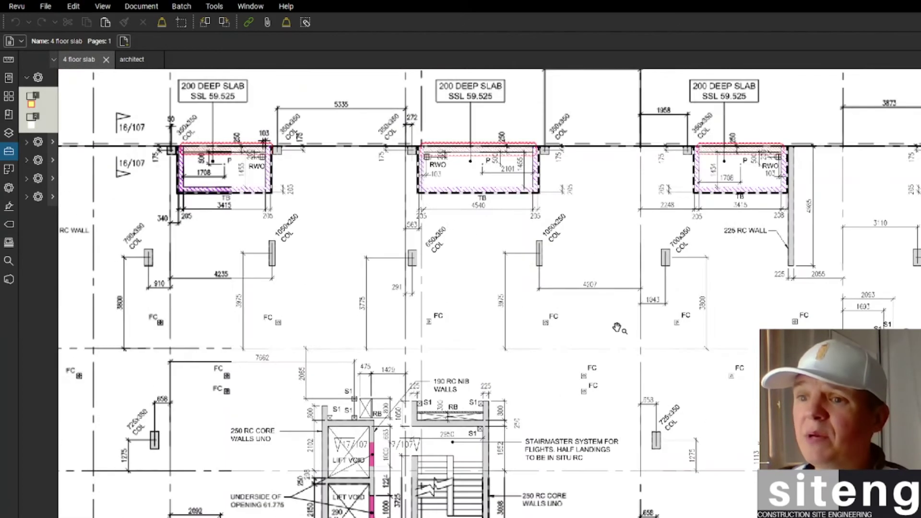
{"action": "scroll", "coordinate": [555, 325], "scroll_direction": "up", "scroll_amount": 3}
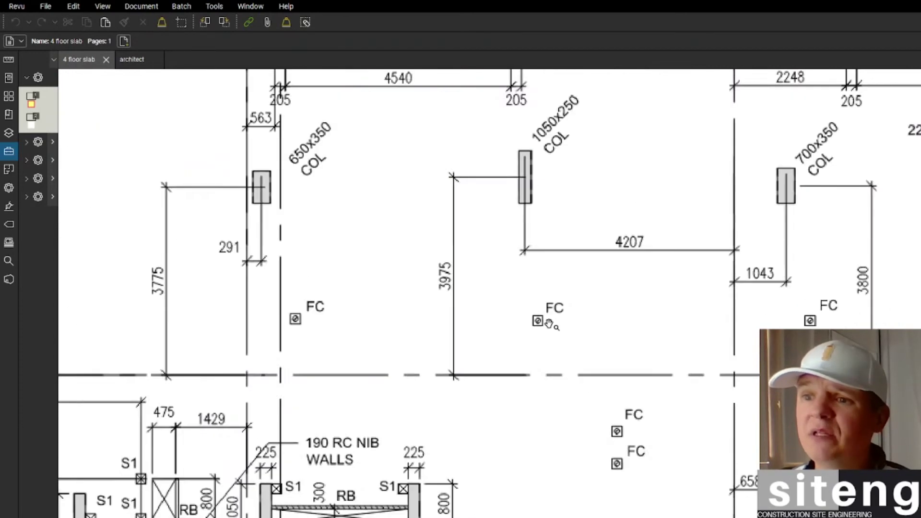
{"action": "scroll", "coordinate": [555, 325], "scroll_direction": "up", "scroll_amount": 1}
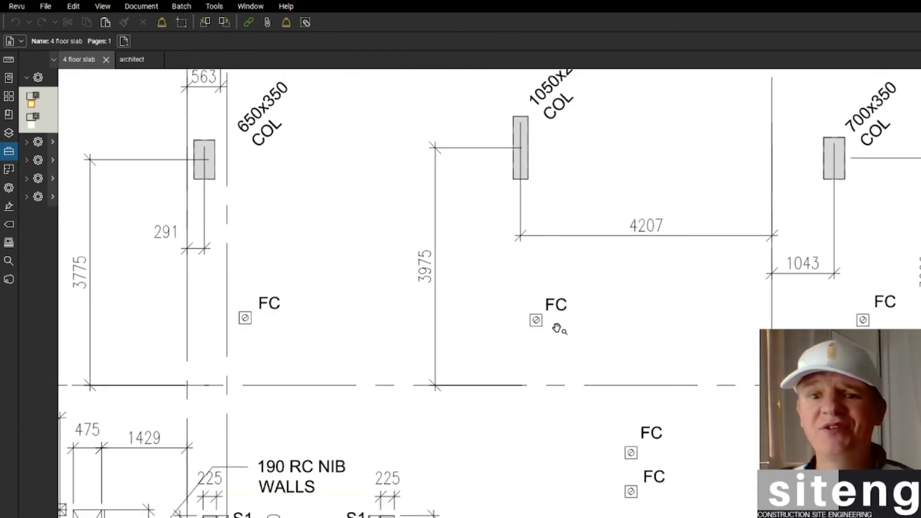
{"action": "scroll", "coordinate": [558, 329], "scroll_direction": "down", "scroll_amount": 5}
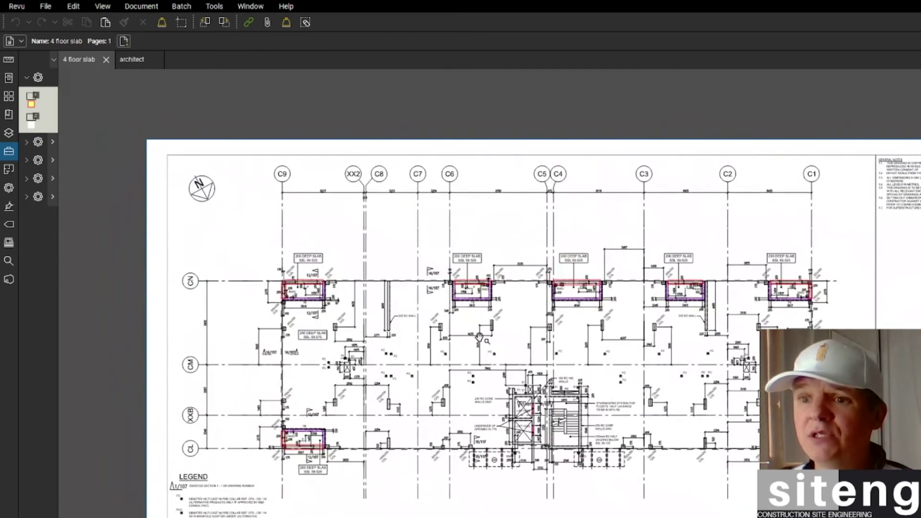
Open the architect drawing and examine the penetration markers in the bathrooms and WC along the corridor
{"action": "left_click", "coordinate": [131, 59]}
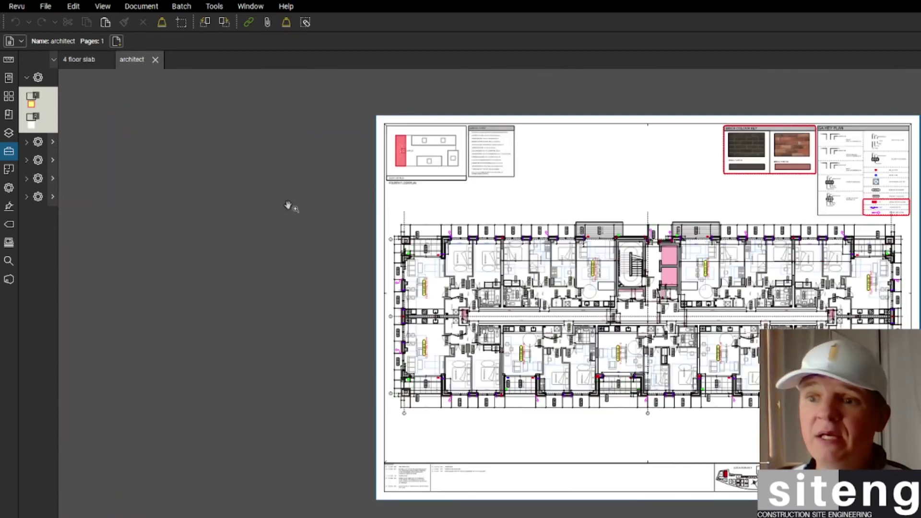
{"action": "scroll", "coordinate": [557, 317], "scroll_direction": "up", "scroll_amount": 5}
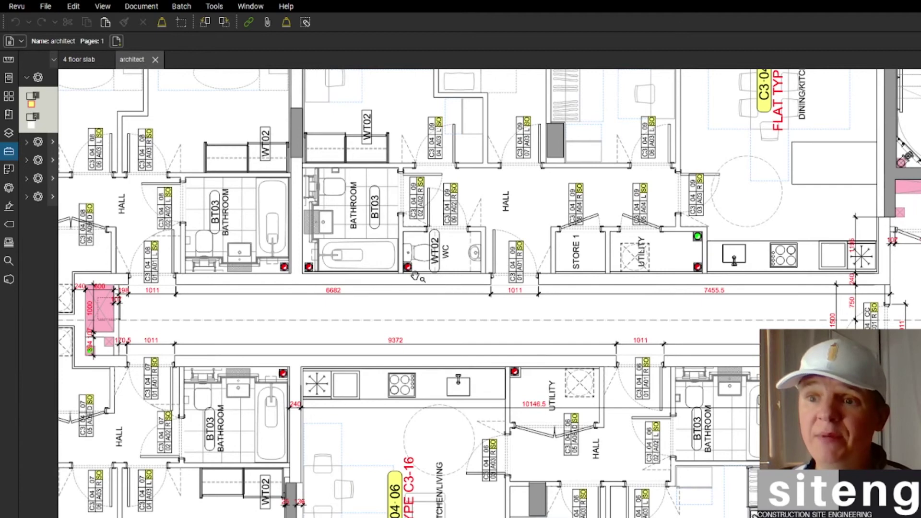
{"action": "scroll", "coordinate": [413, 277], "scroll_direction": "up", "scroll_amount": 2}
{"action": "left_click_drag", "start_coordinate": [293, 267], "coordinate": [530, 273]}
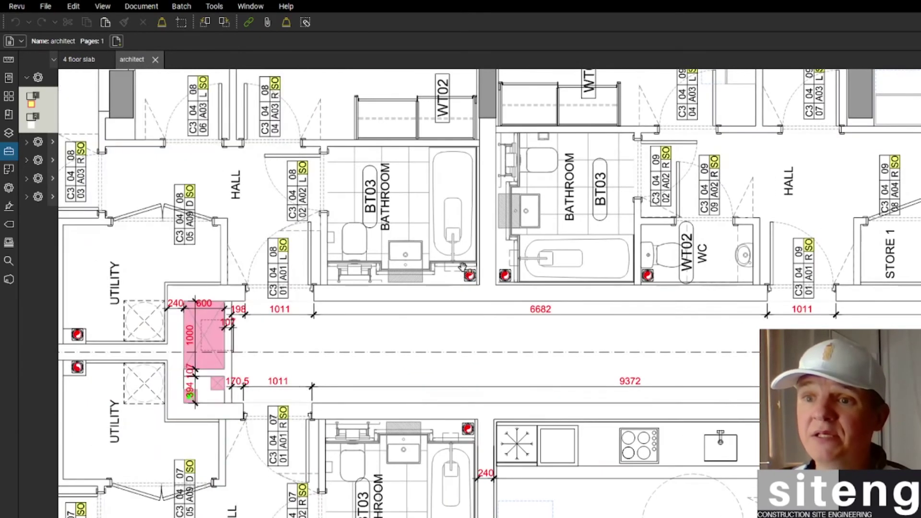
{"action": "scroll", "coordinate": [388, 233], "scroll_direction": "down", "scroll_amount": 5}
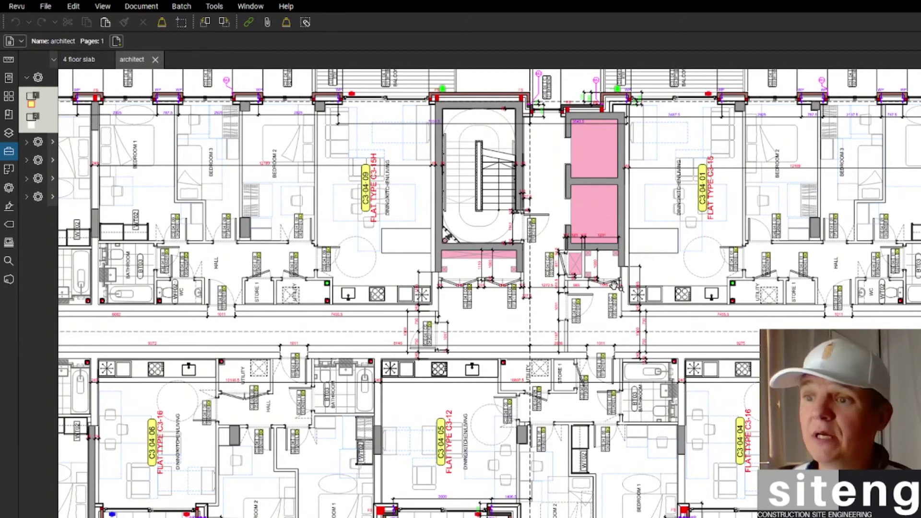
Examine the penetration markers in the utility cupboard of flat C3-04-01, near the lift core on the architect drawing
{"action": "scroll", "coordinate": [820, 320], "scroll_direction": "up", "scroll_amount": 2}
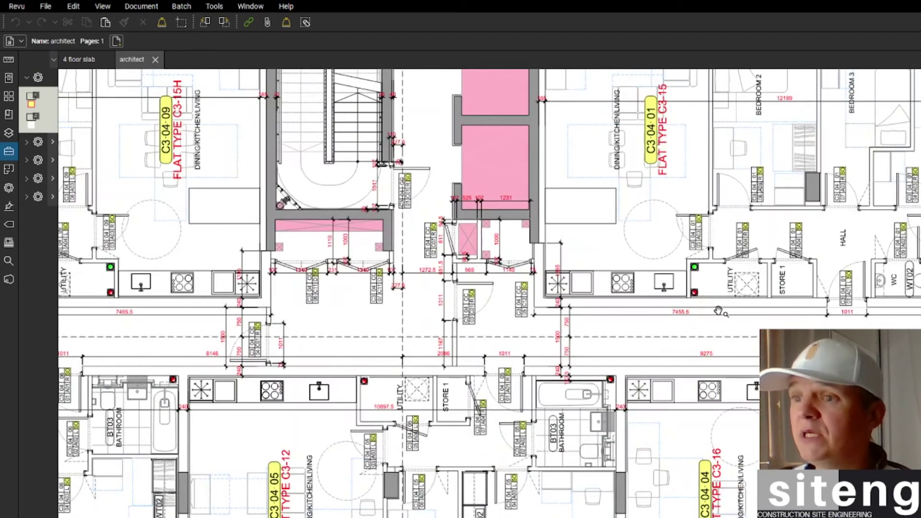
{"action": "scroll", "coordinate": [719, 312], "scroll_direction": "up", "scroll_amount": 3}
{"action": "left_click_drag", "start_coordinate": [694, 310], "coordinate": [644, 333]}
{"action": "scroll", "coordinate": [665, 307], "scroll_direction": "up", "scroll_amount": 2}
{"action": "scroll", "coordinate": [653, 330], "scroll_direction": "down", "scroll_amount": 4}
{"action": "scroll", "coordinate": [653, 330], "scroll_direction": "down", "scroll_amount": 5}
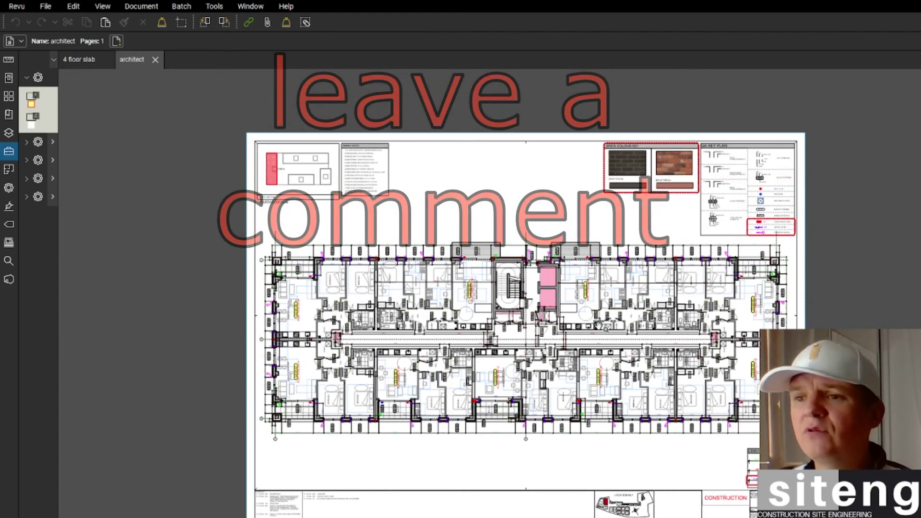
{"action": "scroll", "coordinate": [601, 338], "scroll_direction": "up", "scroll_amount": 5}
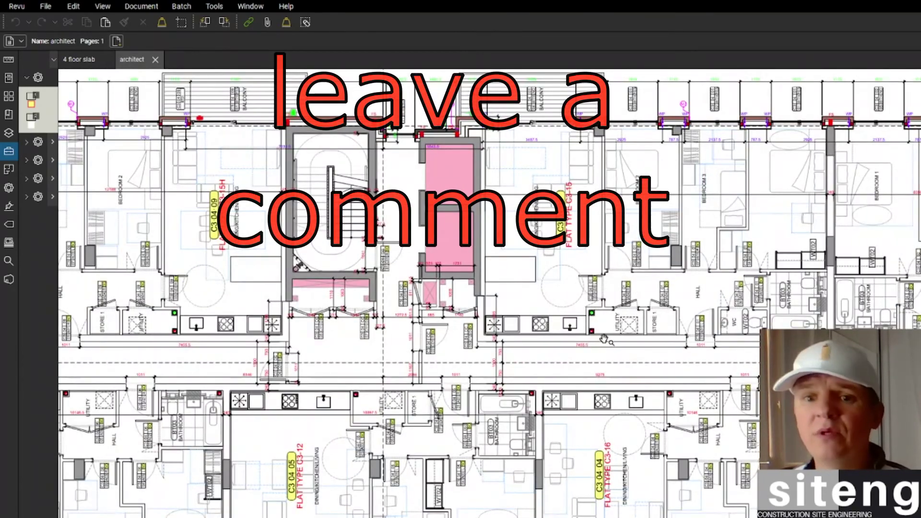
{"action": "scroll", "coordinate": [593, 332], "scroll_direction": "up", "scroll_amount": 5}
{"action": "scroll", "coordinate": [589, 320], "scroll_direction": "up", "scroll_amount": 2}
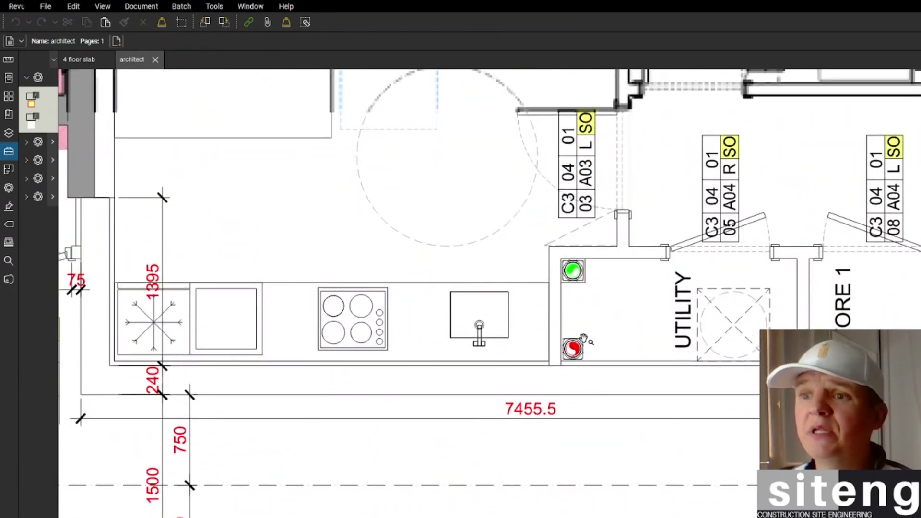
Return to the 4 floor slab drawing and look over its FC penetrations and overall layout
{"action": "key", "text": "ctrl+Tab"}
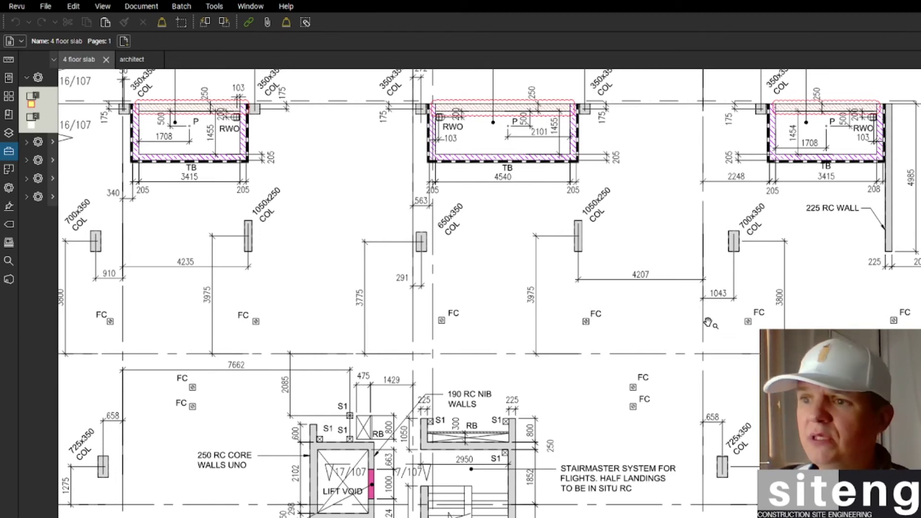
{"action": "scroll", "coordinate": [560, 335], "scroll_direction": "down", "scroll_amount": 5}
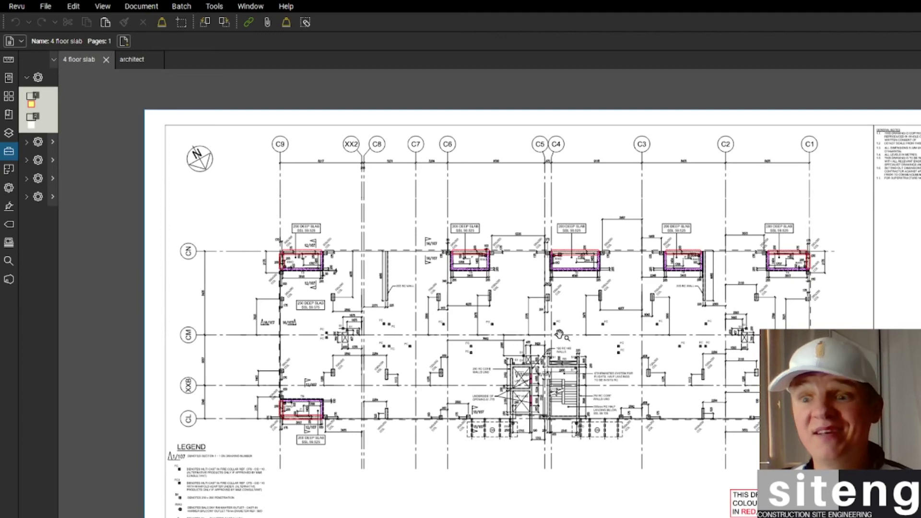
{"action": "scroll", "coordinate": [560, 334], "scroll_direction": "up", "scroll_amount": 3}
{"action": "scroll", "coordinate": [427, 370], "scroll_direction": "down", "scroll_amount": 5}
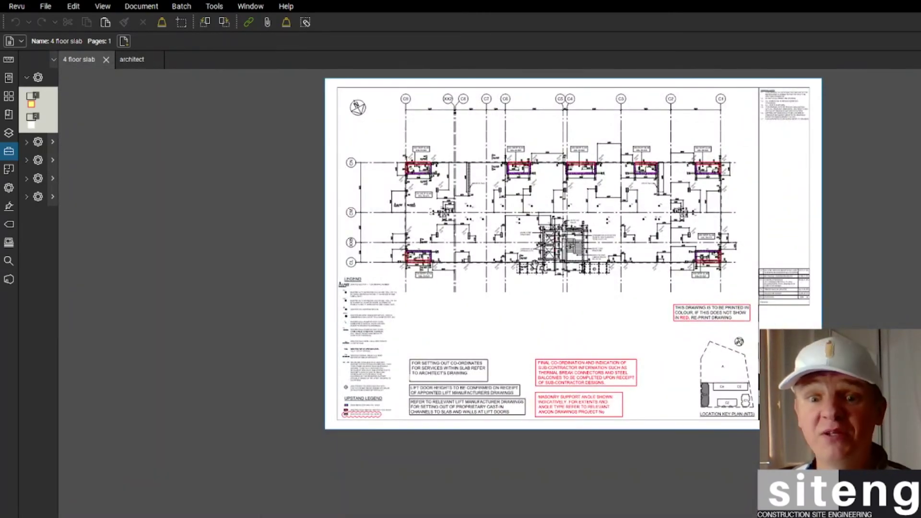
Examine the FC penetrations between gridline CM and the lift core, and the setting-out notes beside the legend on the slab drawing
{"action": "left_click_drag", "start_coordinate": [539, 264], "coordinate": [528, 302]}
{"action": "scroll", "coordinate": [528, 301], "scroll_direction": "up", "scroll_amount": 4}
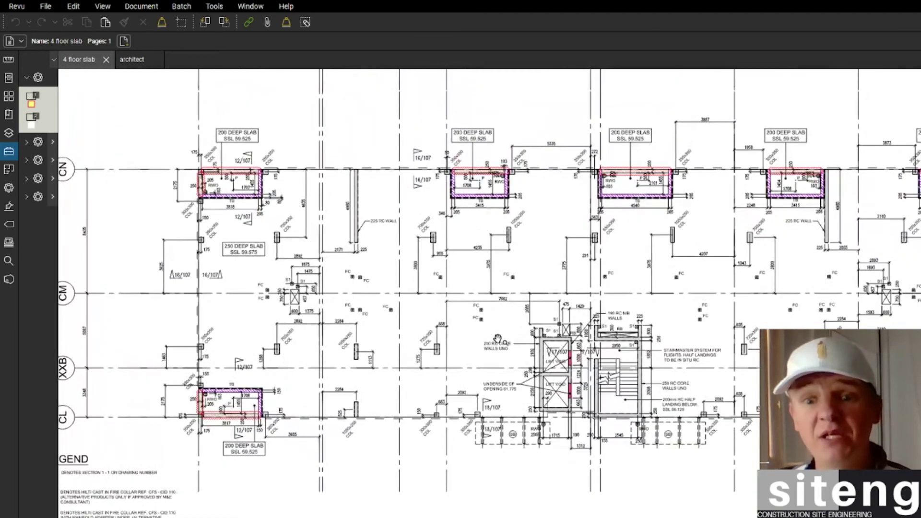
{"action": "scroll", "coordinate": [503, 282], "scroll_direction": "up", "scroll_amount": 3}
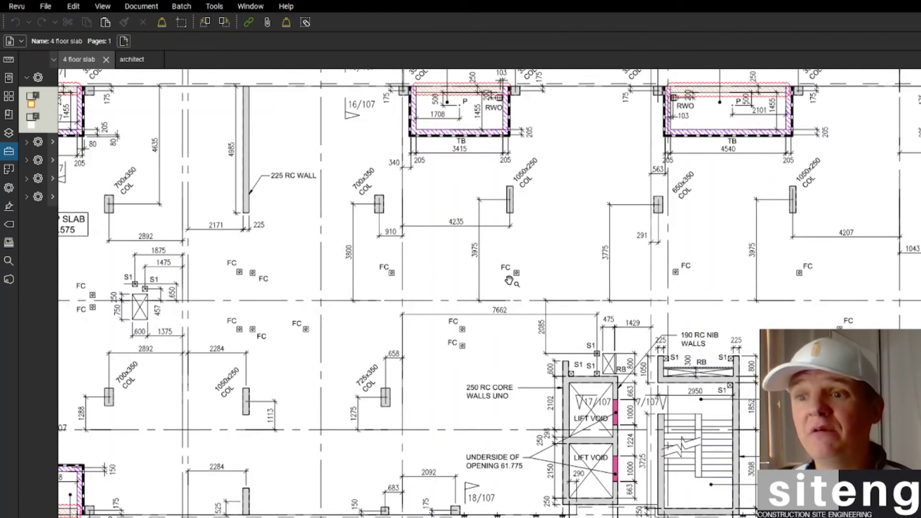
{"action": "scroll", "coordinate": [467, 309], "scroll_direction": "down", "scroll_amount": 3}
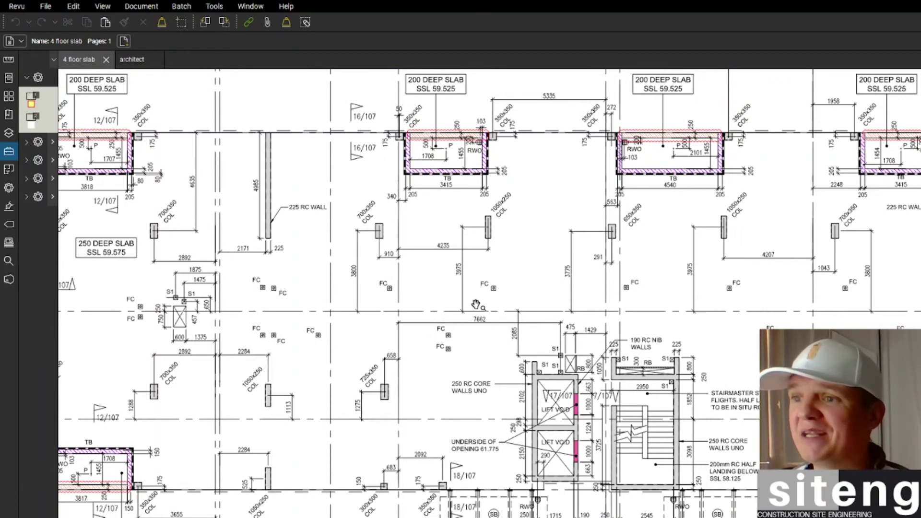
{"action": "scroll", "coordinate": [476, 304], "scroll_direction": "down", "scroll_amount": 3}
{"action": "scroll", "coordinate": [500, 296], "scroll_direction": "up", "scroll_amount": 5}
{"action": "scroll", "coordinate": [398, 404], "scroll_direction": "down", "scroll_amount": 3}
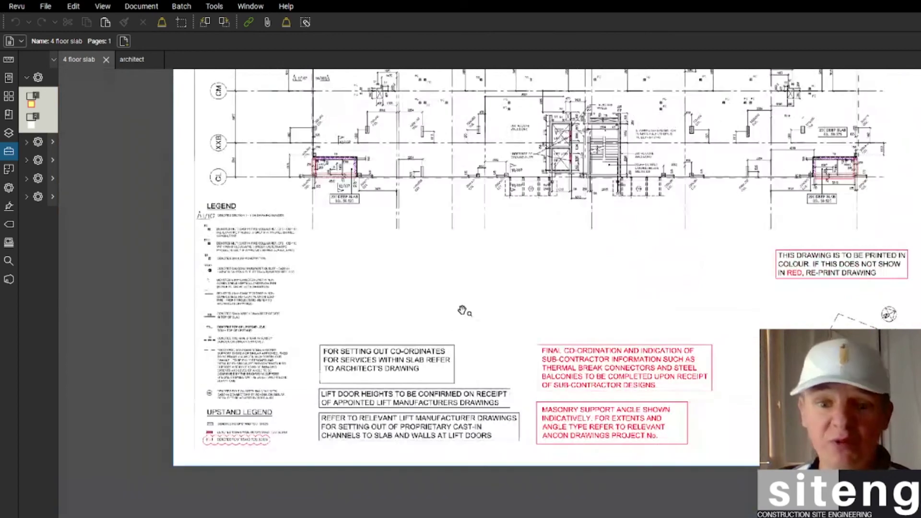
{"action": "scroll", "coordinate": [568, 284], "scroll_direction": "up", "scroll_amount": 5}
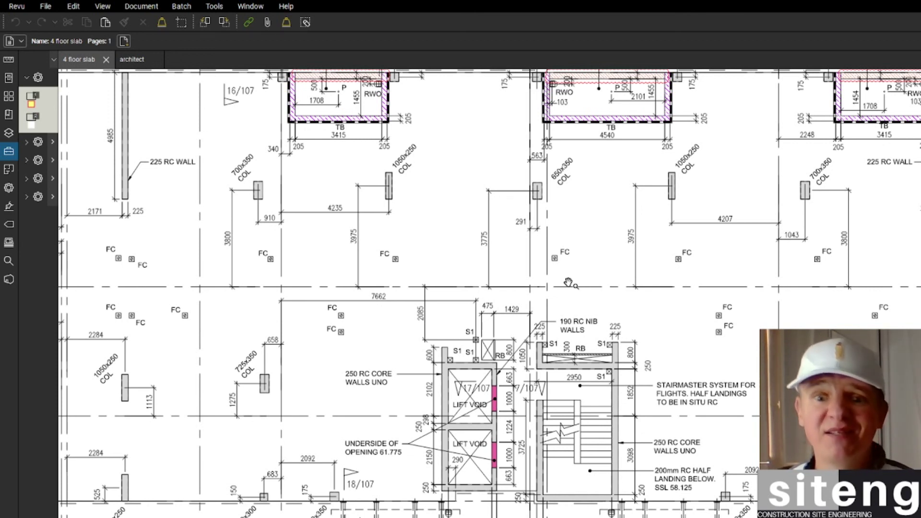
{"action": "left_click_drag", "start_coordinate": [521, 230], "coordinate": [556, 303]}
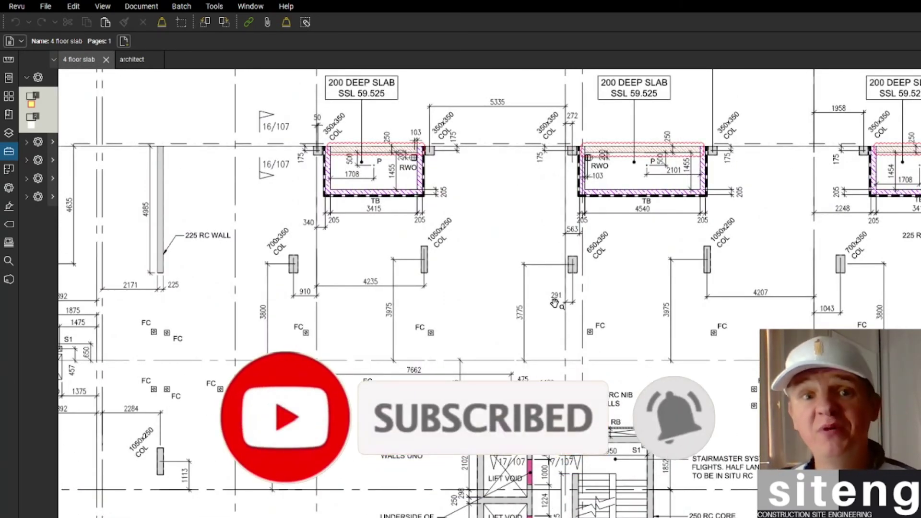
{"action": "scroll", "coordinate": [555, 303], "scroll_direction": "down", "scroll_amount": 3}
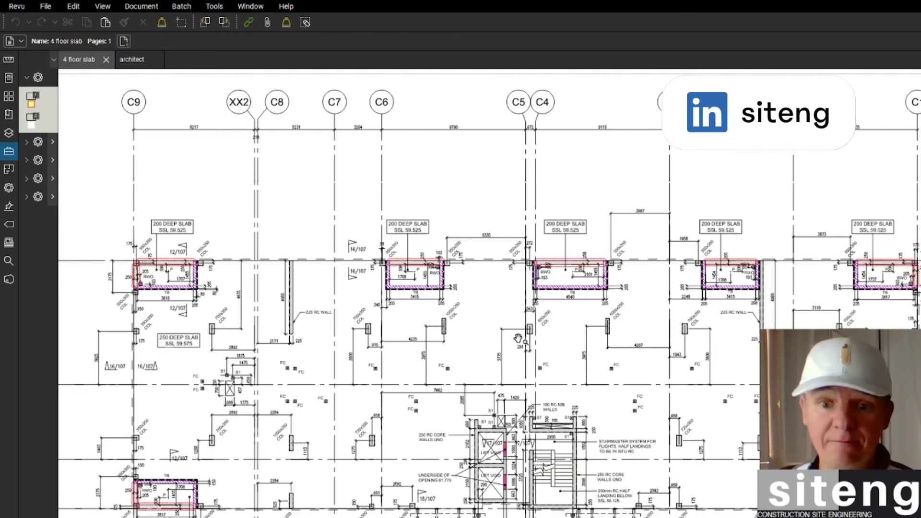
{"action": "scroll", "coordinate": [518, 339], "scroll_direction": "down", "scroll_amount": 3}
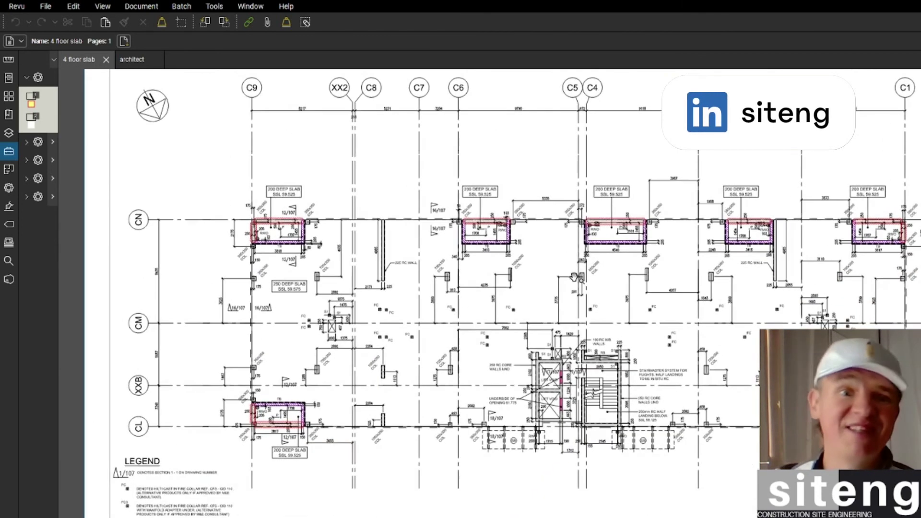